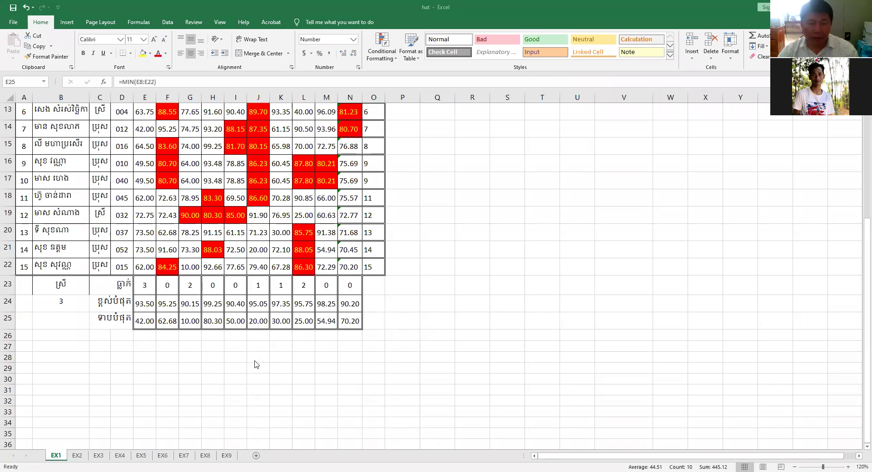
Select the score cells E8:N22 and open the Conditional Formatting menu
ctrl+scroll(258, 361, up, 2)
scroll(304, 322, up, 1)
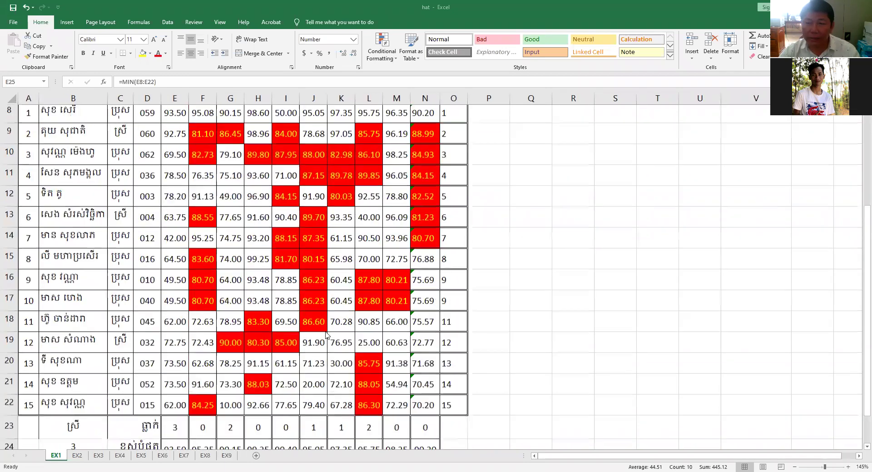
scroll(327, 336, up, 1)
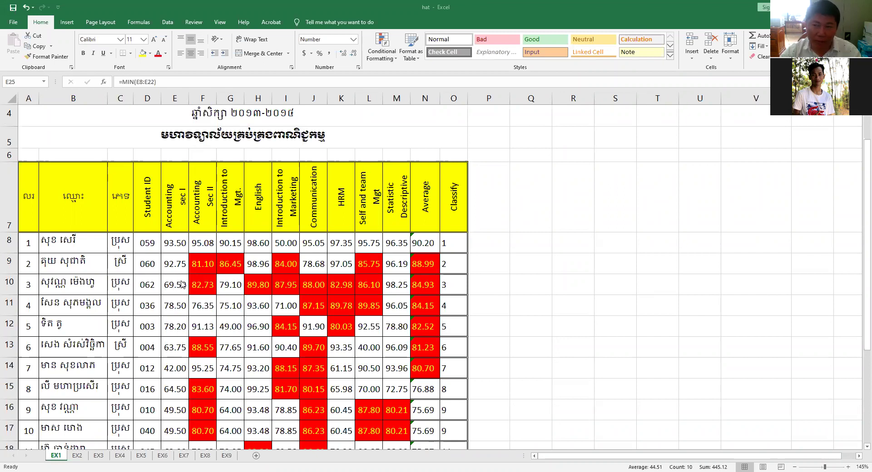
scroll(204, 275, down, 1)
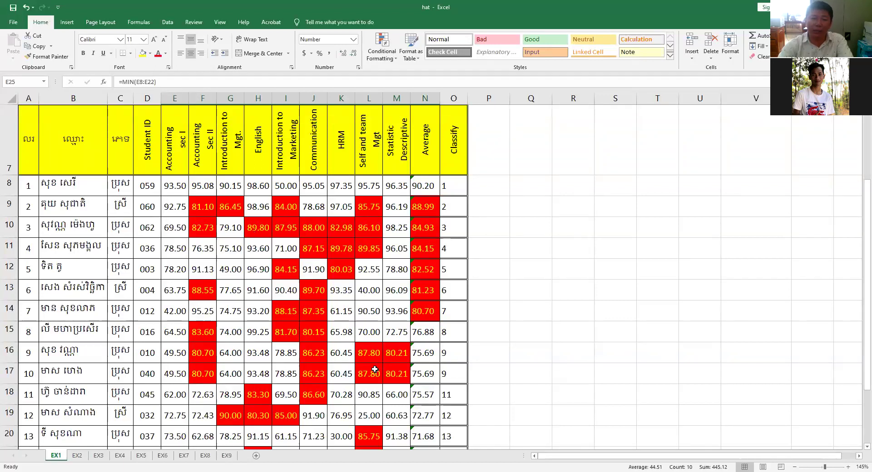
scroll(355, 361, down, 3)
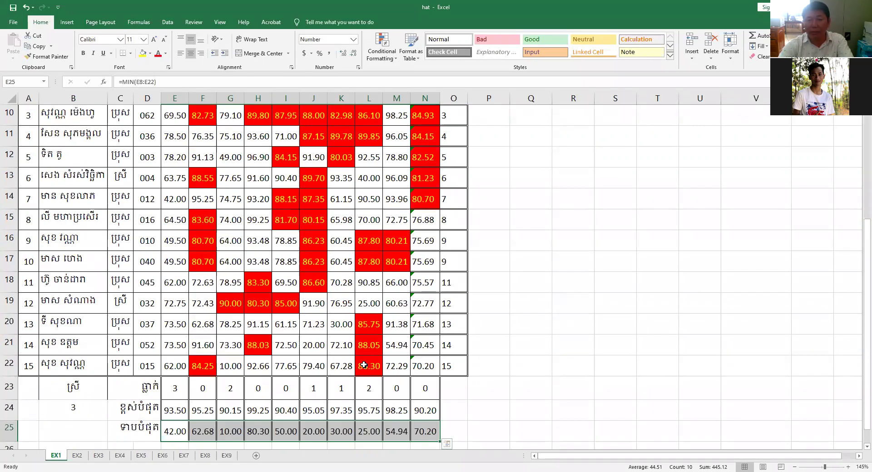
scroll(208, 268, up, 2)
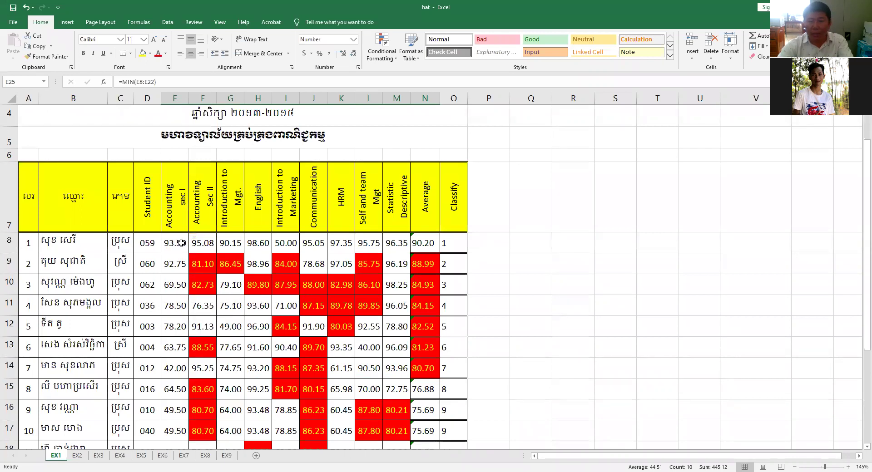
mouse_move(173, 242)
mouse_down()
mouse_move(409, 239)
mouse_move(423, 255)
mouse_move(414, 460)
mouse_up()
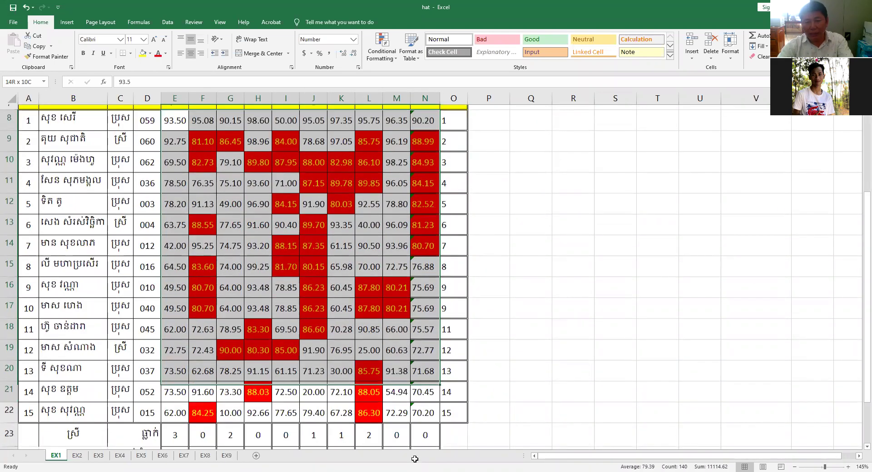
scroll(276, 340, up, 1)
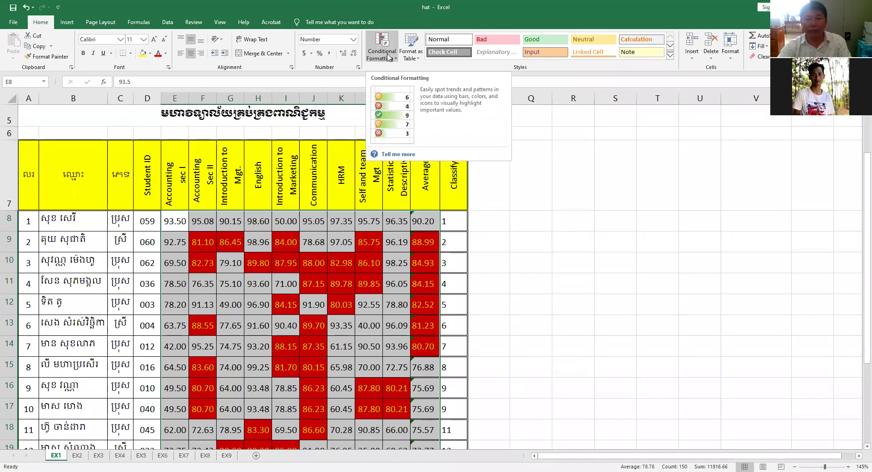
click(389, 57)
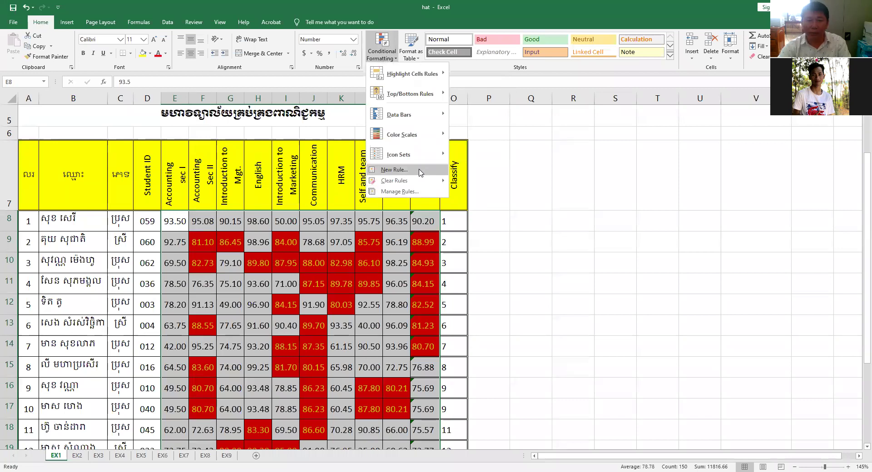
mouse_move(402, 181)
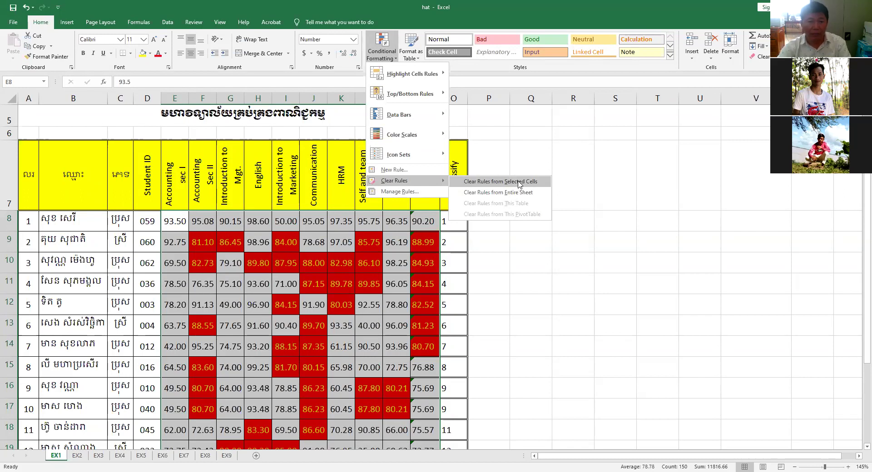
Clear the conditional formatting rules from the selected scores and check the plain result
click(519, 181)
click(322, 323)
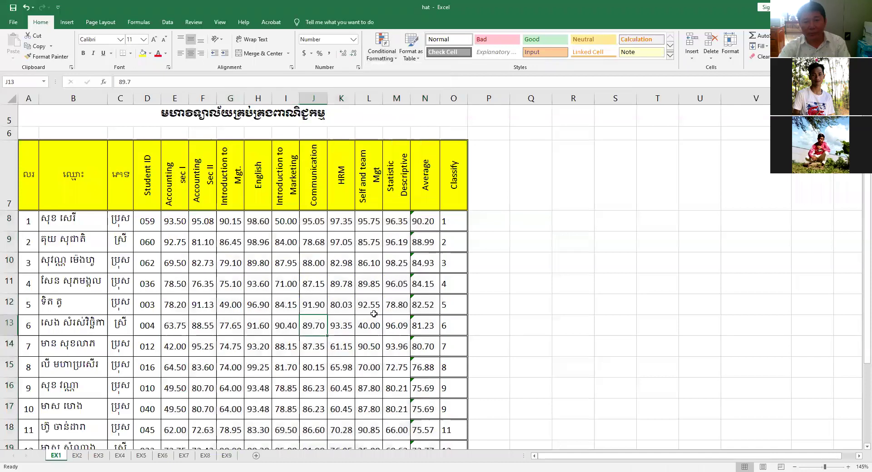
scroll(204, 286, down, 2)
scroll(311, 331, up, 1)
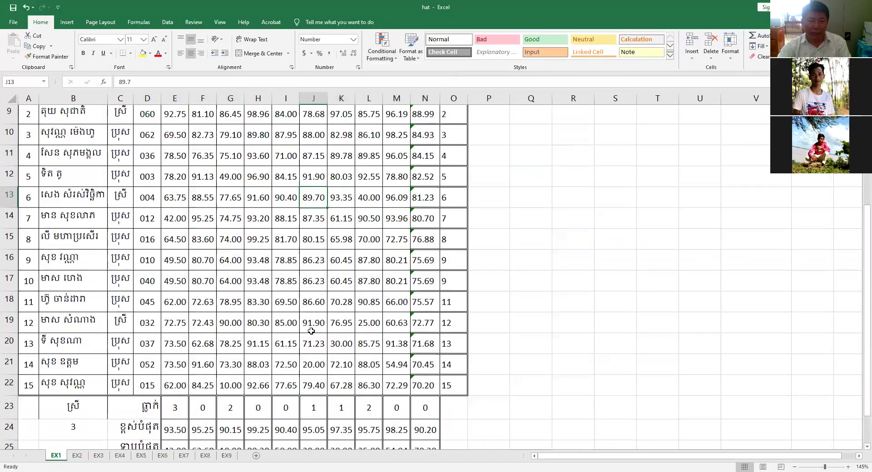
scroll(311, 331, up, 2)
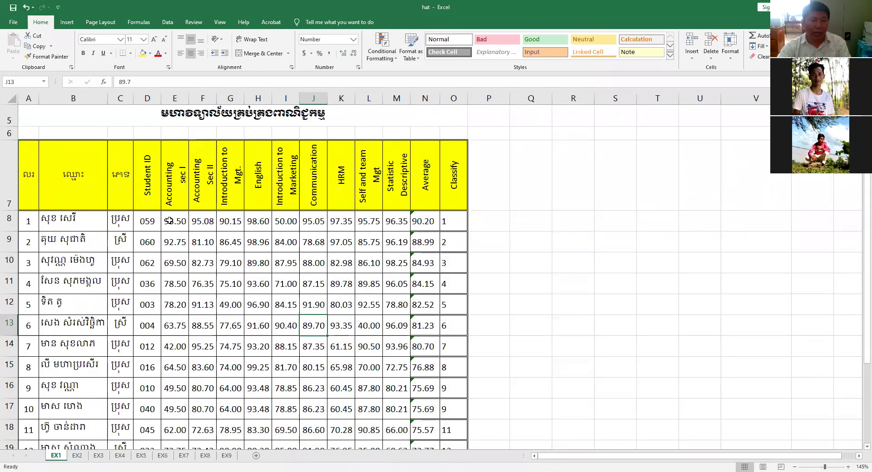
Reselect the score range E8:N22
drag(170, 222, 395, 241)
mouse_move(292, 229)
mouse_down()
mouse_move(417, 446)
mouse_move(415, 461)
mouse_up()
scroll(309, 346, up, 1)
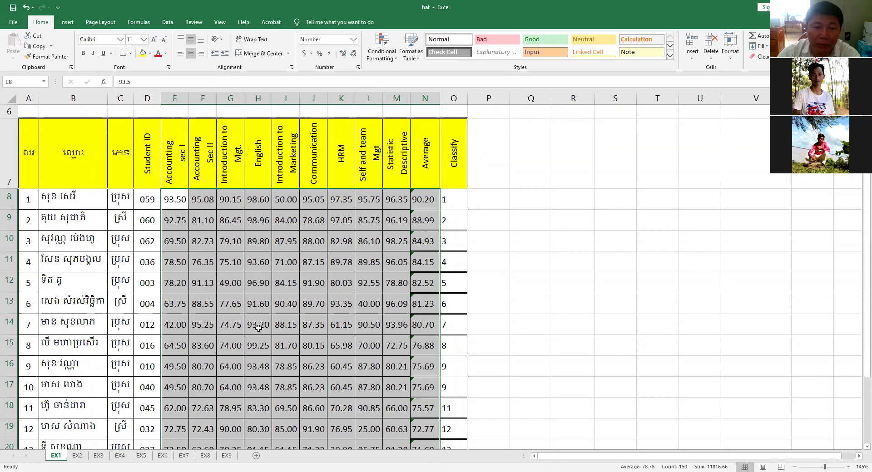
scroll(257, 323, down, 1)
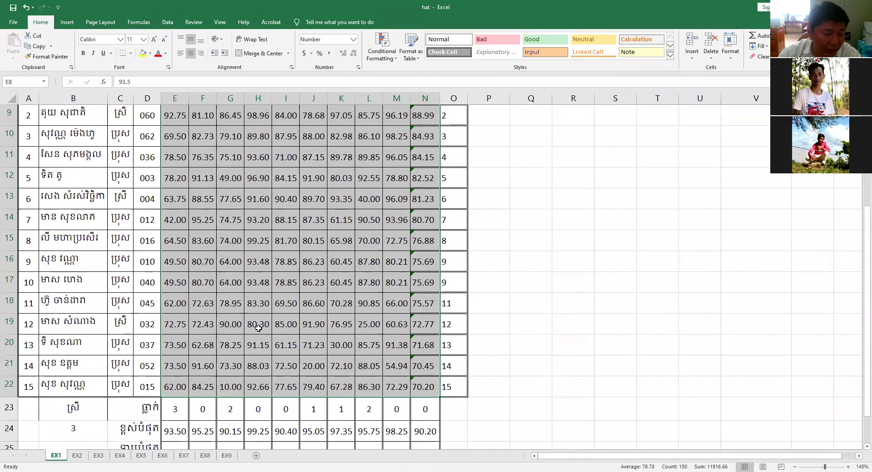
scroll(320, 330, up, 1)
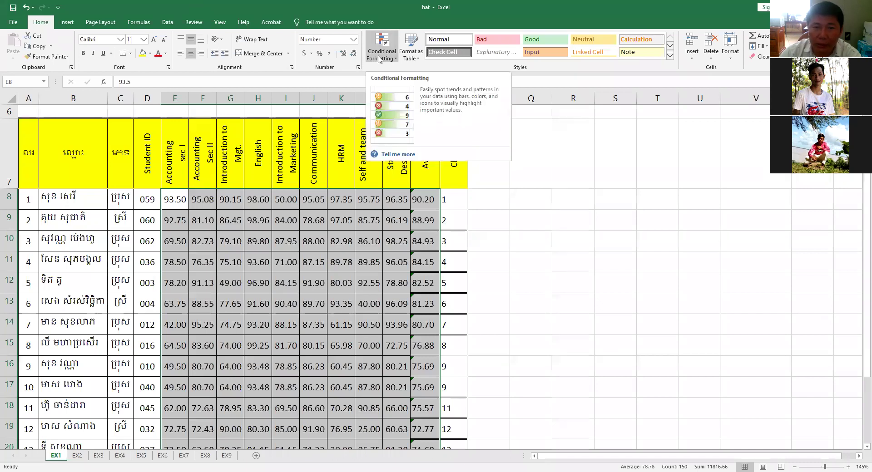
Create a new rule of type 'Format only cells that contain' and open its operator list
click(379, 59)
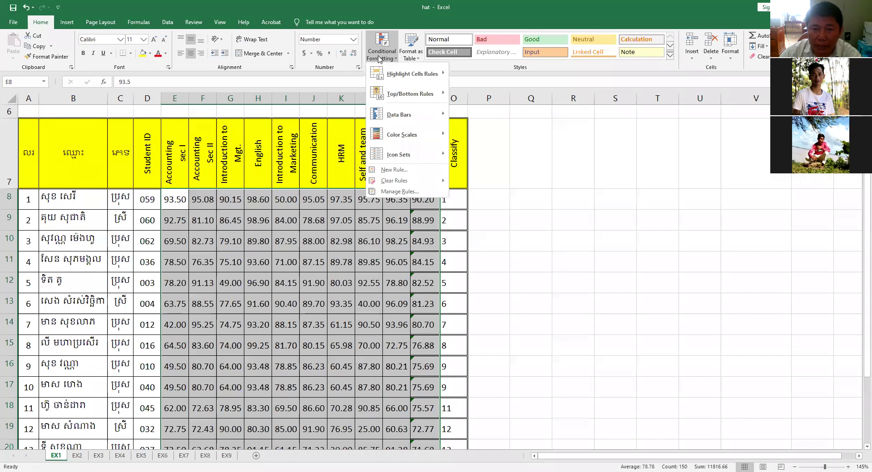
click(430, 170)
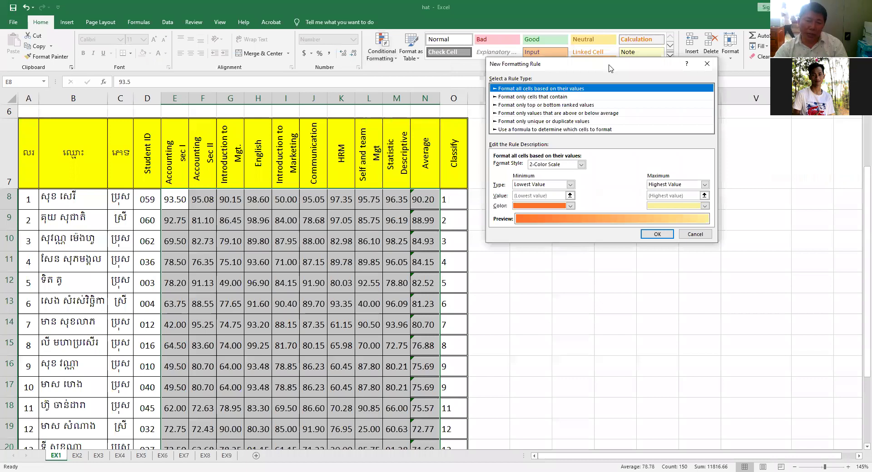
drag(610, 68, 471, 194)
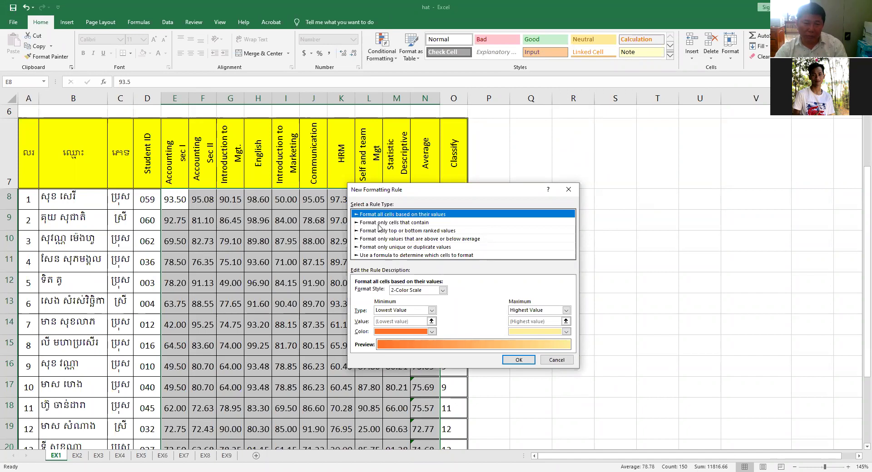
click(369, 224)
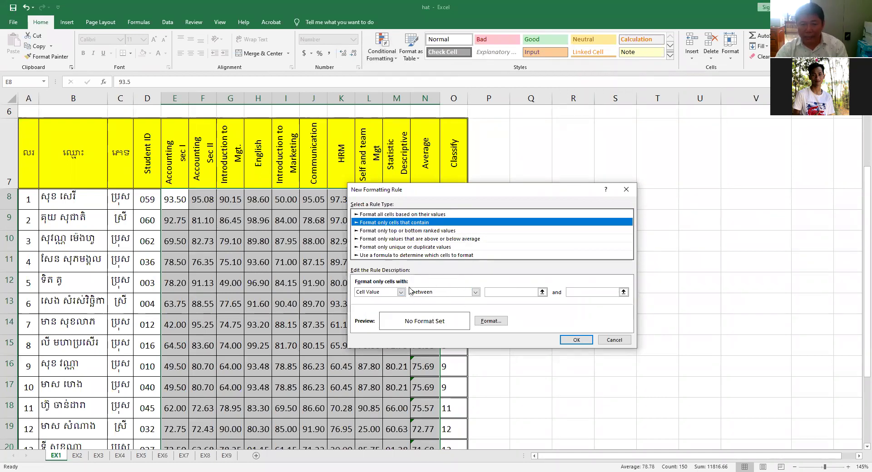
click(475, 293)
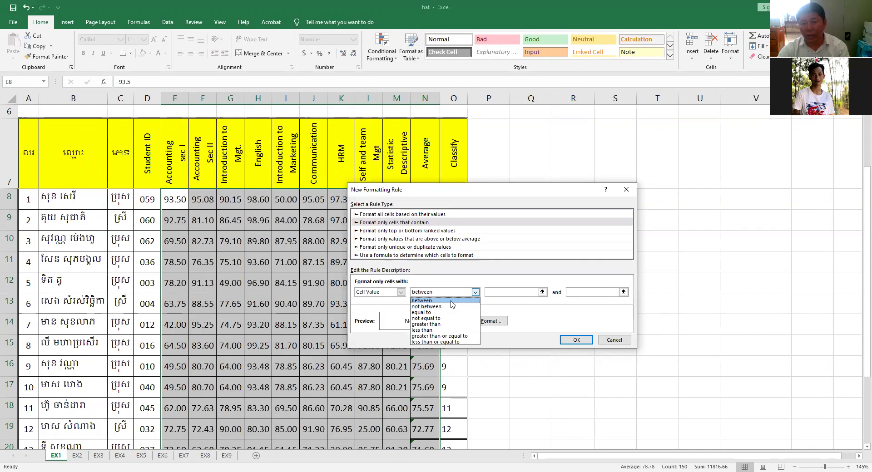
Enter 10 and 20 as between limits, then erase the upper limit
click(452, 301)
key(Tab)
key(Tab)
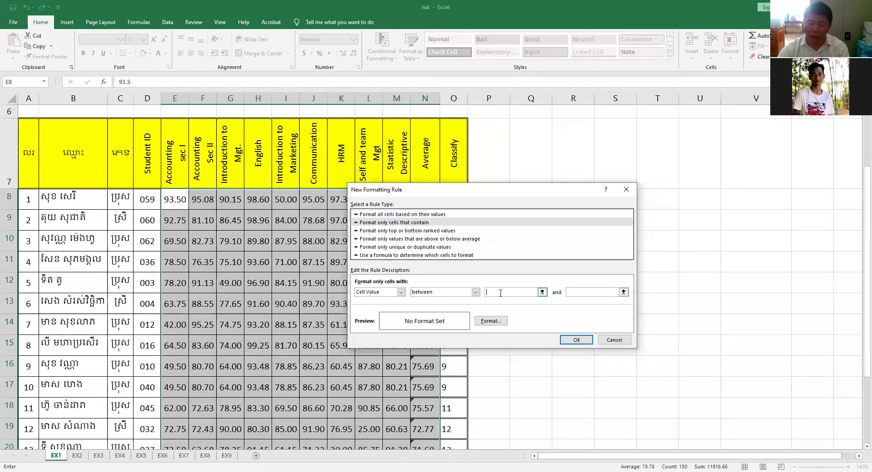
text(10)
click(582, 293)
text(20)
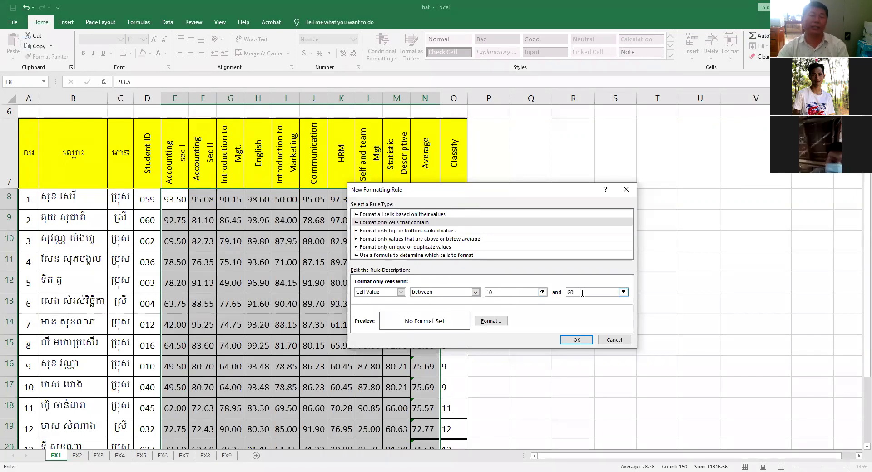
key(BackSpace)
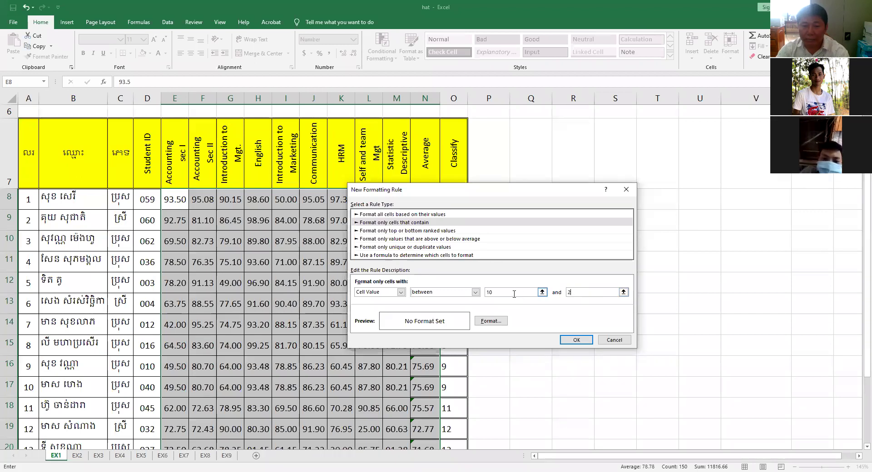
Try not between, clear the limit values, and set the operator to equal to
click(475, 292)
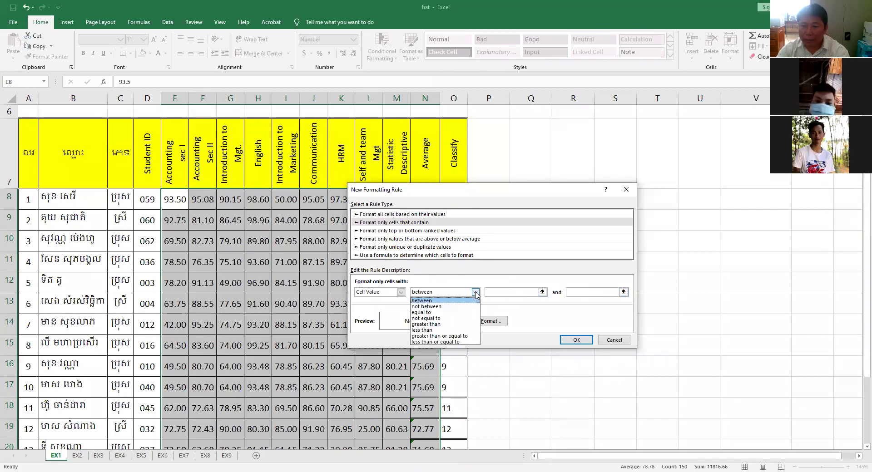
click(451, 310)
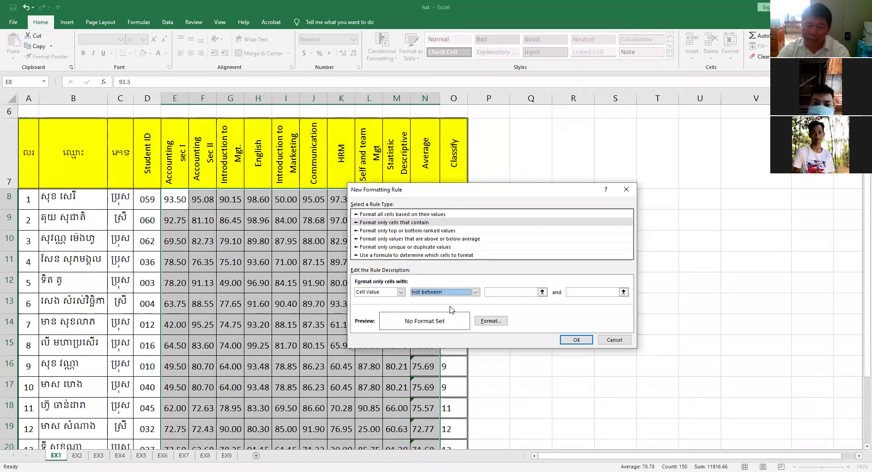
click(498, 293)
text(0)
click(586, 293)
text(0)
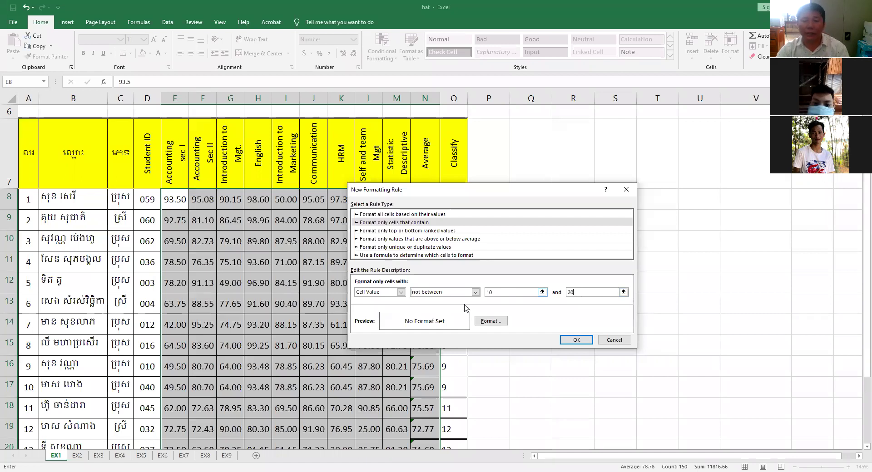
double_click(563, 292)
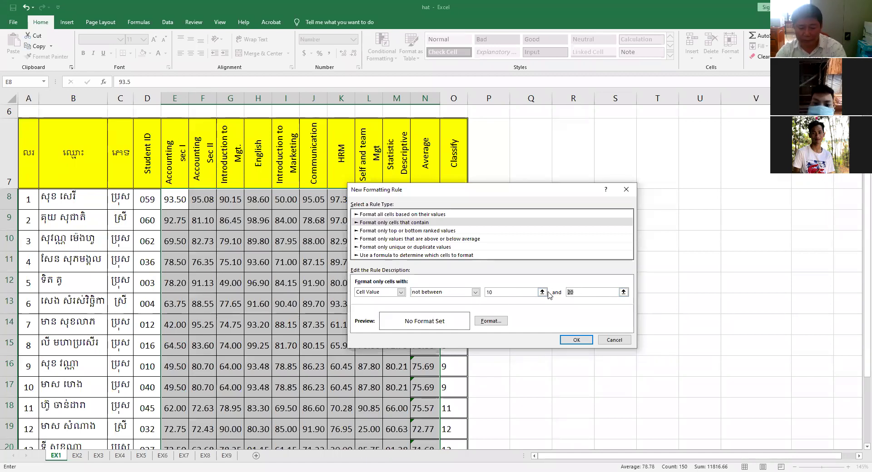
key(BackSpace)
key(BackSpace)
click(475, 293)
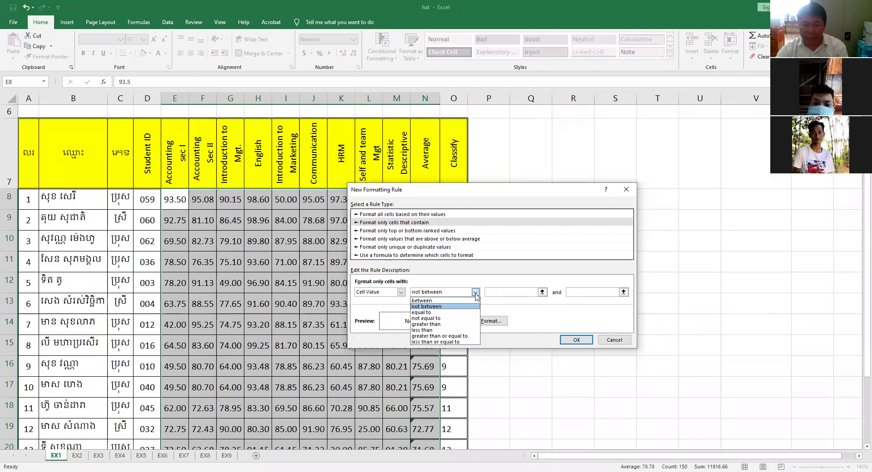
drag(476, 297, 432, 313)
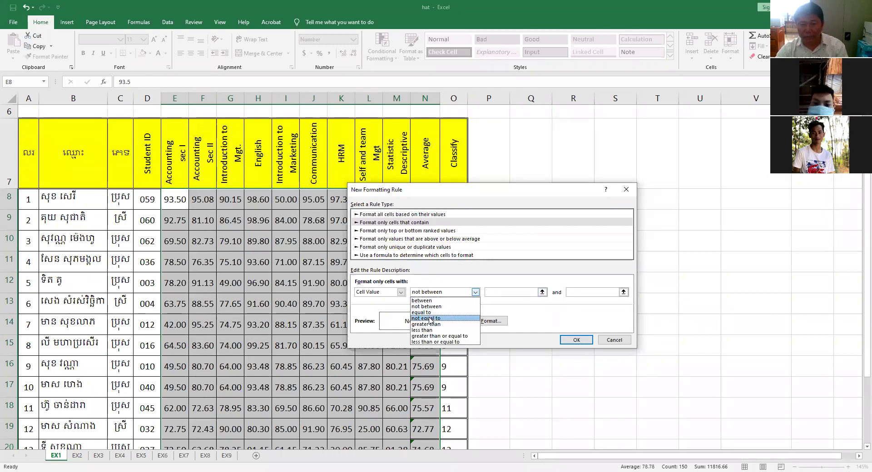
click(502, 315)
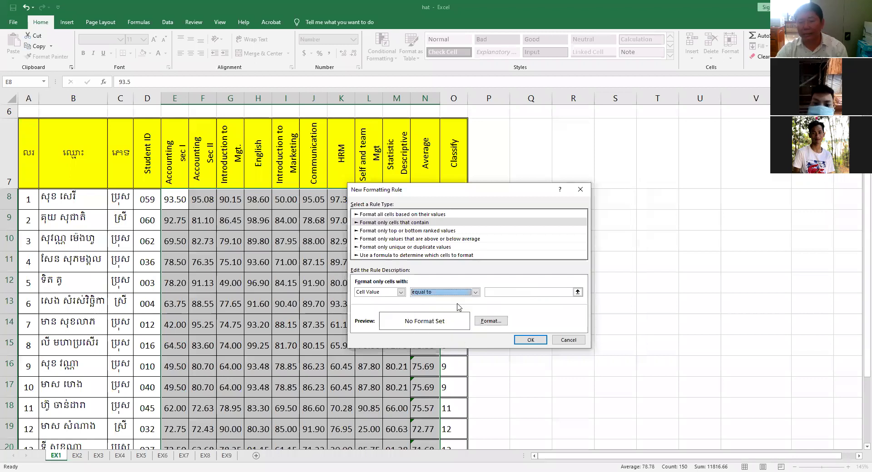
Switch the operator to not equal to, try a value of 10, then clear it
click(507, 292)
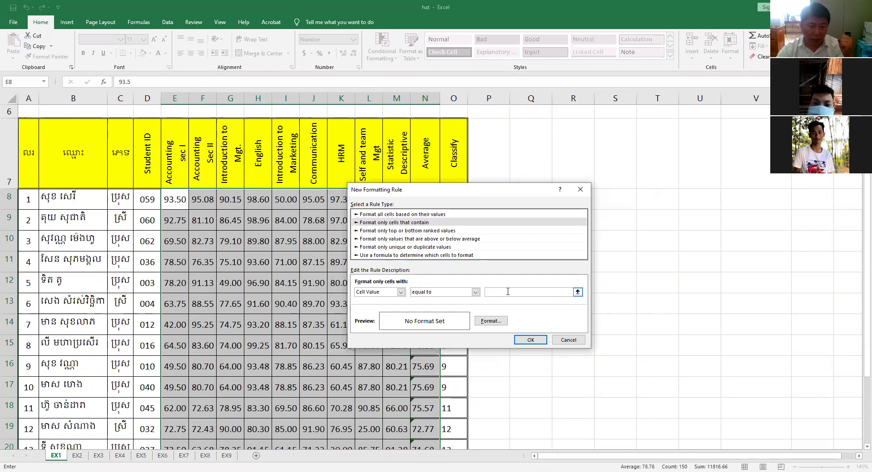
click(476, 292)
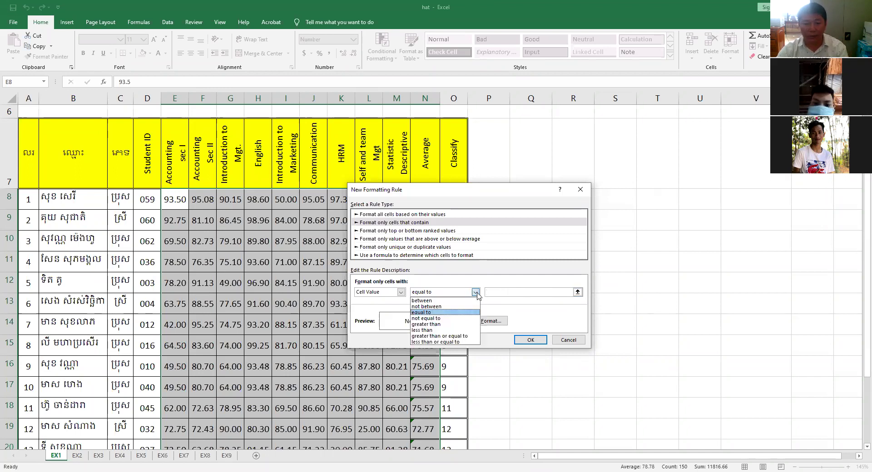
click(439, 319)
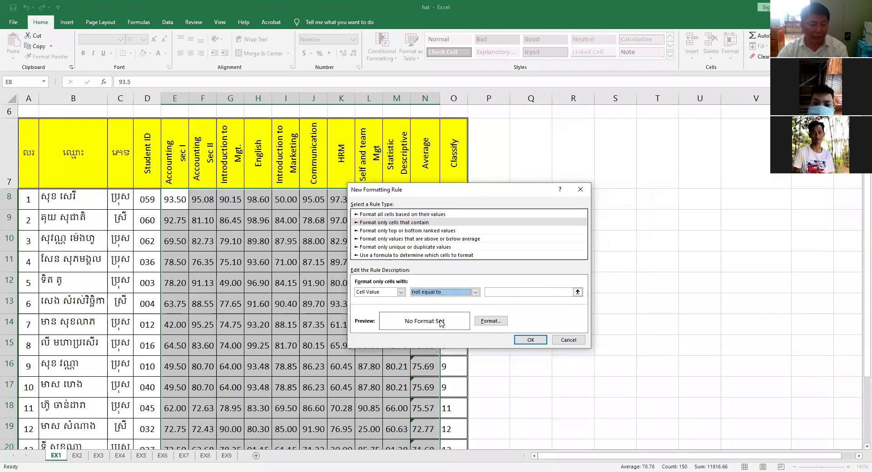
click(496, 292)
text(10)
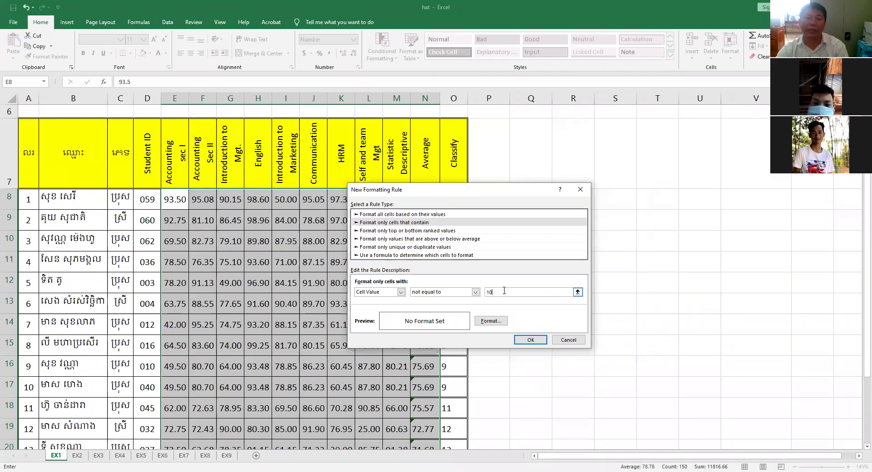
key(BackSpace)
key(BackSpace)
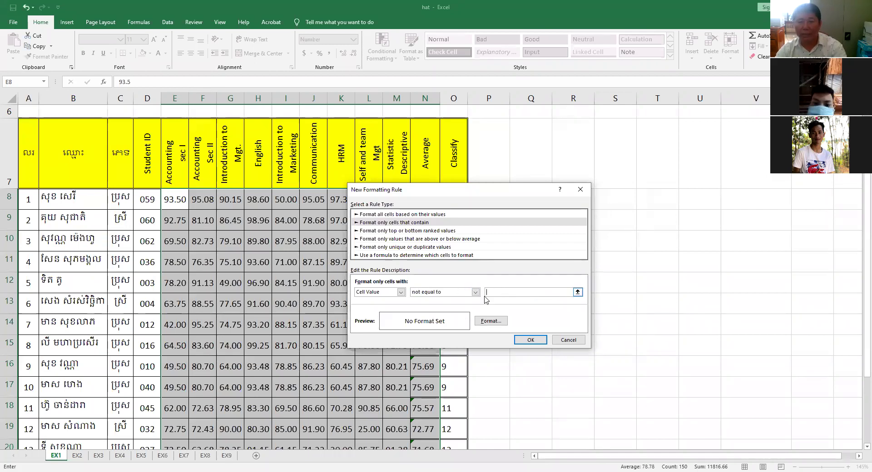
Change the comparison to greater than and enter 50
click(476, 293)
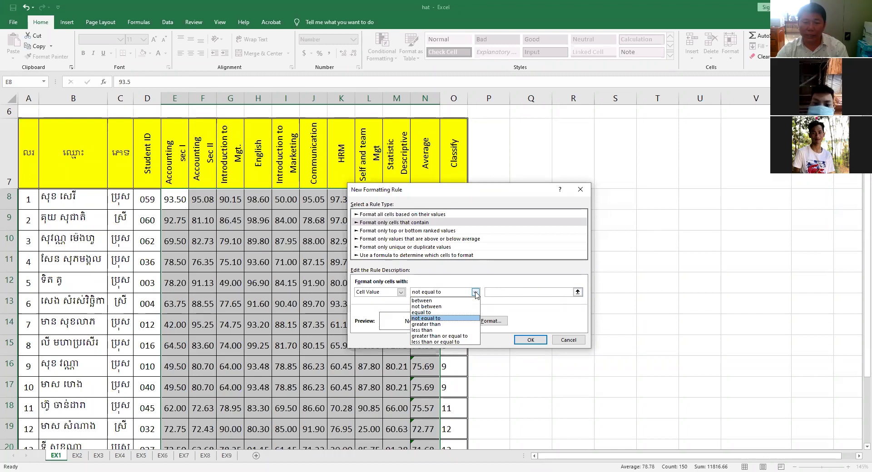
click(441, 325)
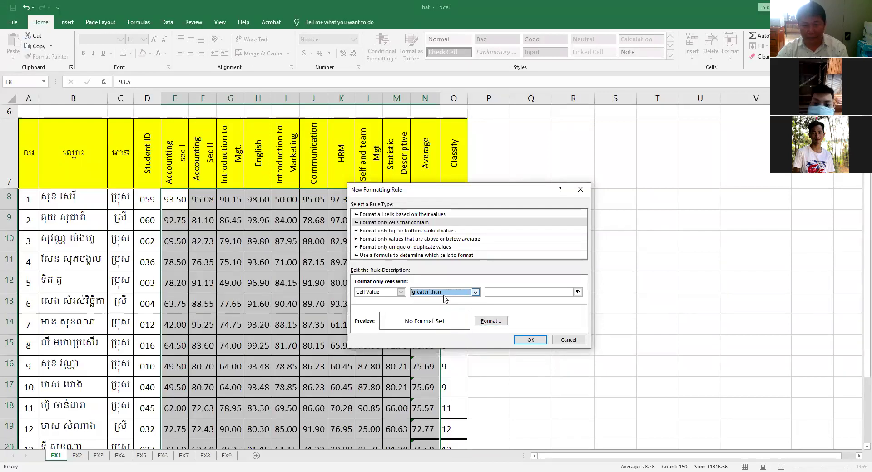
click(495, 294)
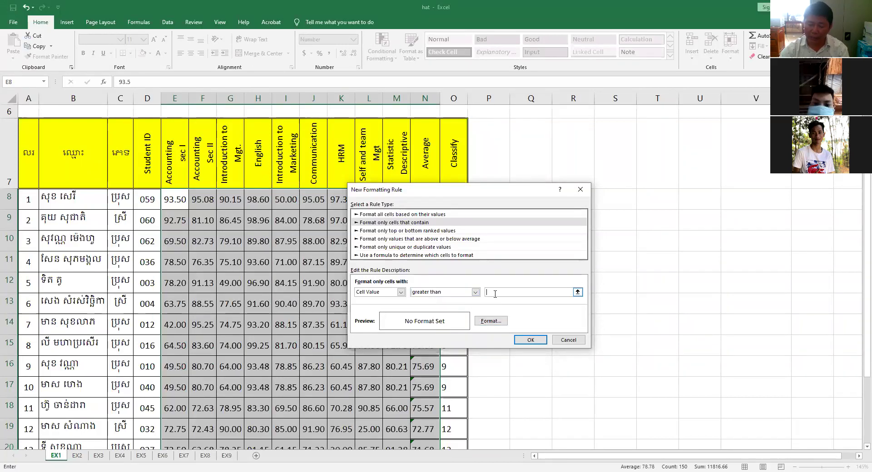
text(50)
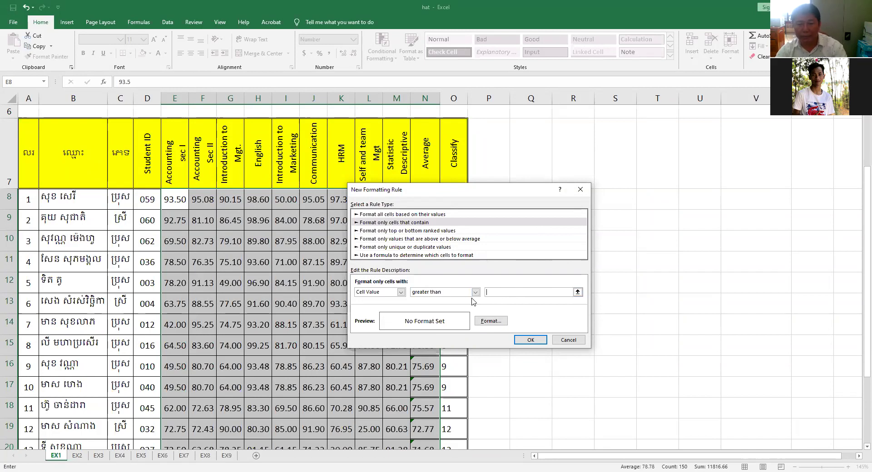
Set the condition to Cell Value less than 50
click(475, 292)
click(427, 330)
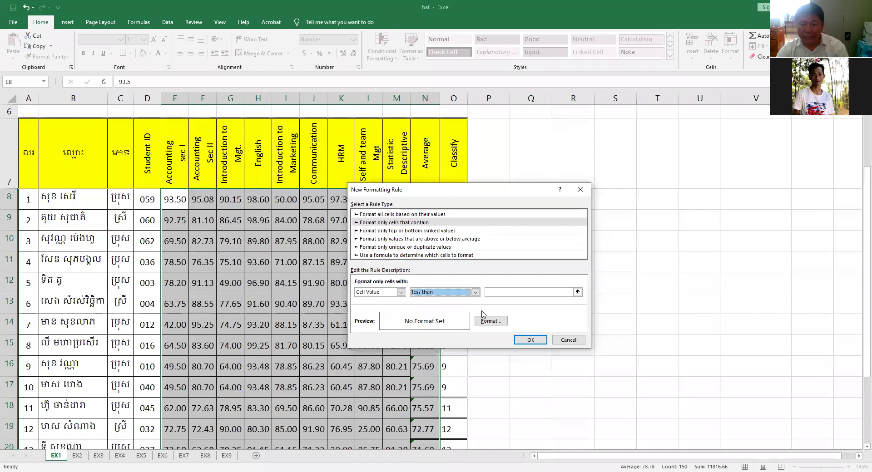
click(497, 294)
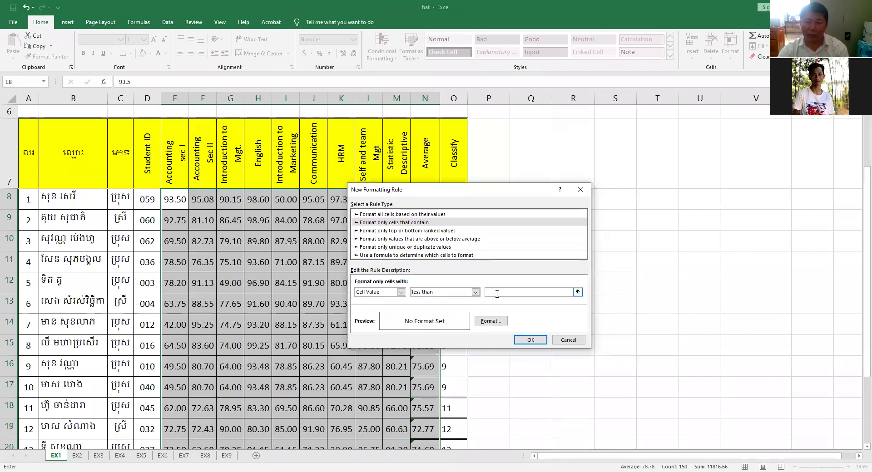
text(<)
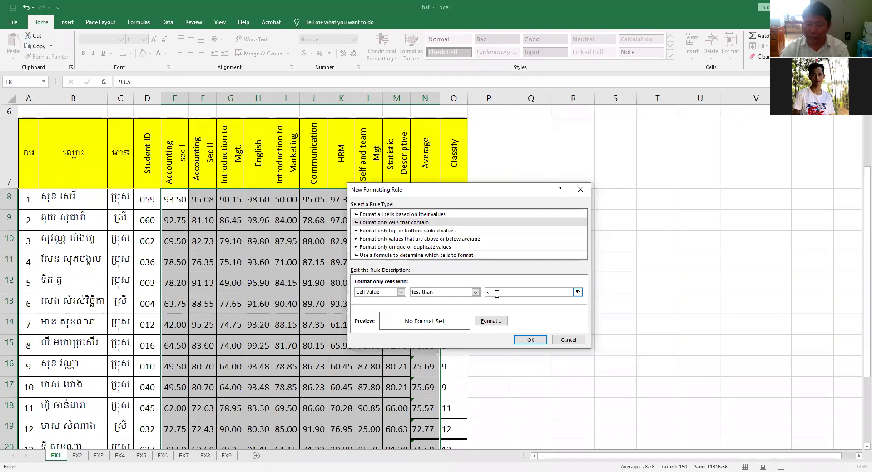
key(BackSpace)
text(50)
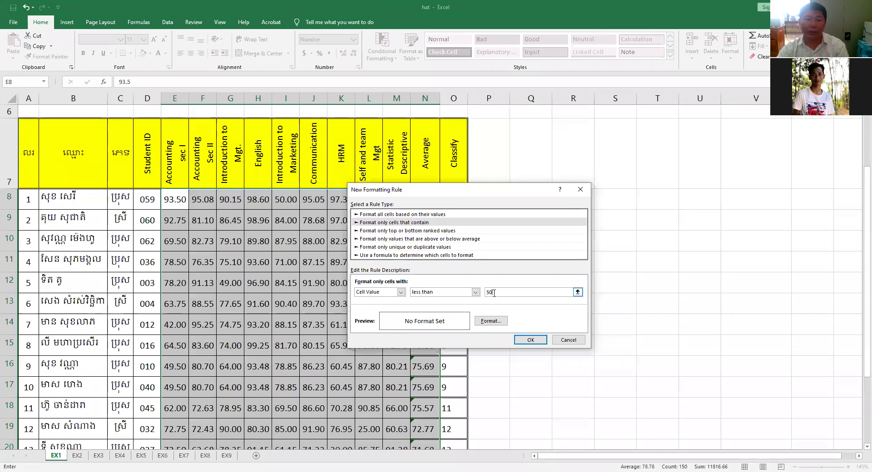
Try greater than or equal to and less than or equal to, then settle on less than 50
click(475, 292)
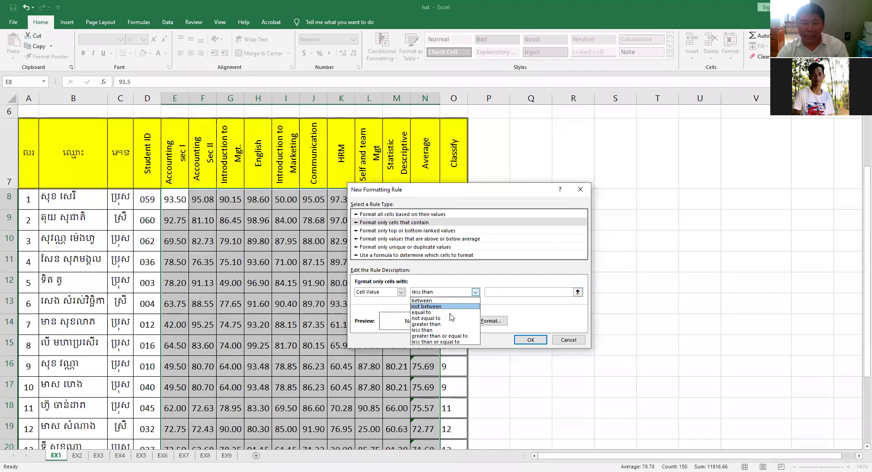
click(448, 336)
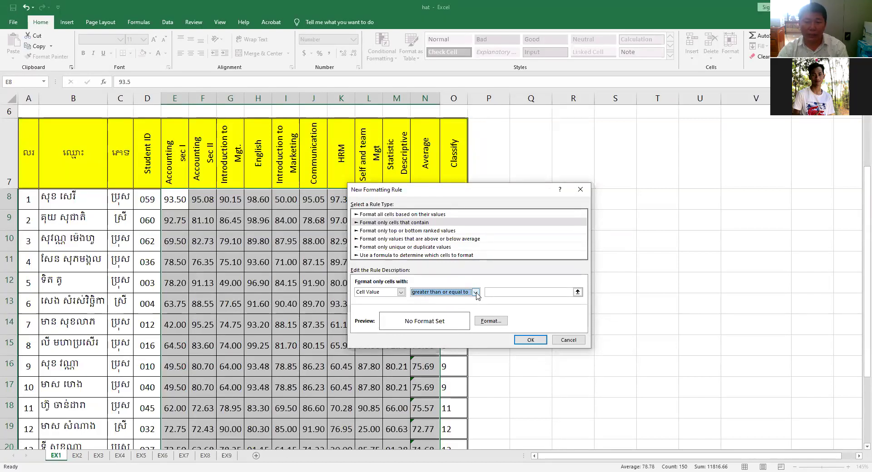
click(476, 292)
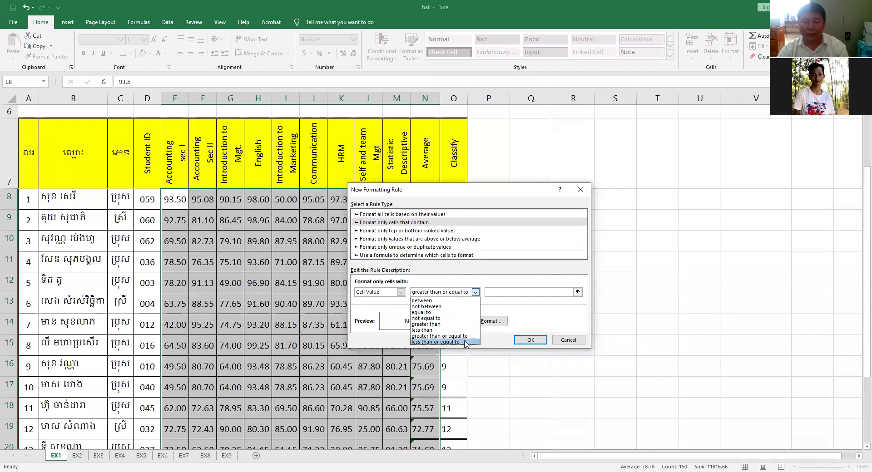
click(450, 342)
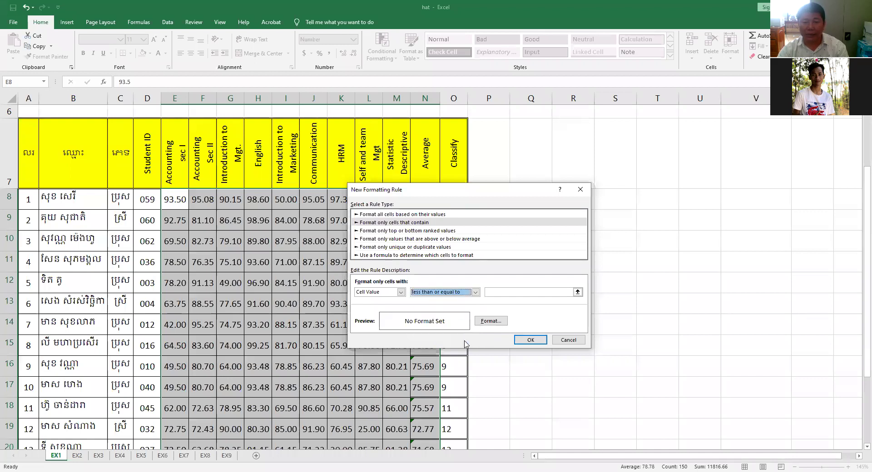
click(475, 292)
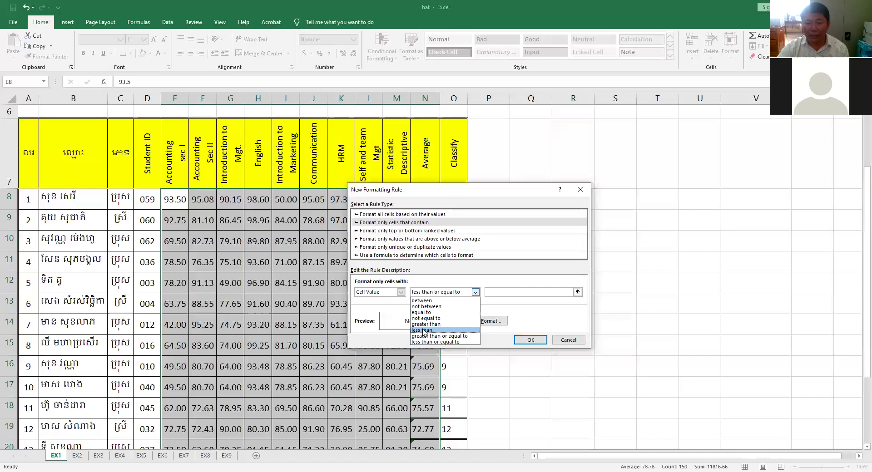
click(420, 331)
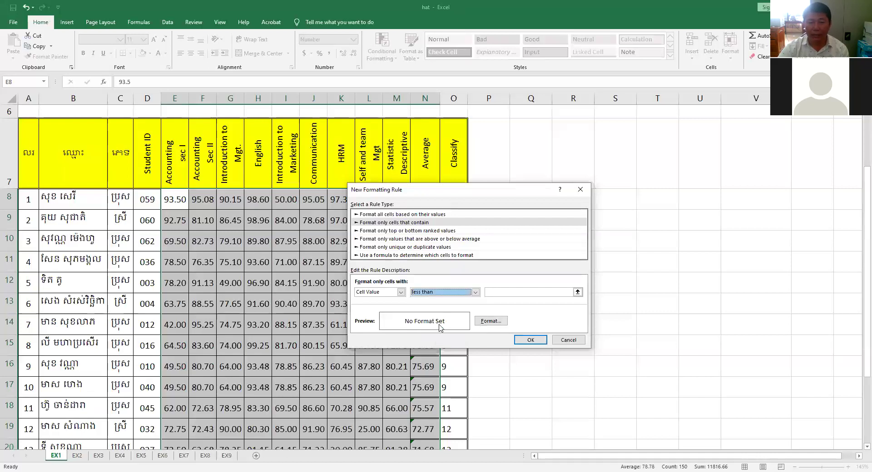
click(503, 292)
text(50)
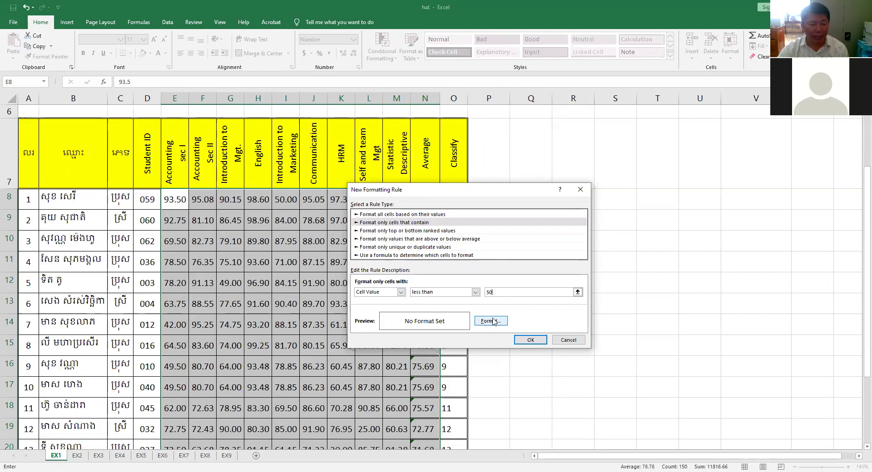
Format matching cells with red font colour and a yellow fill, then confirm
click(496, 322)
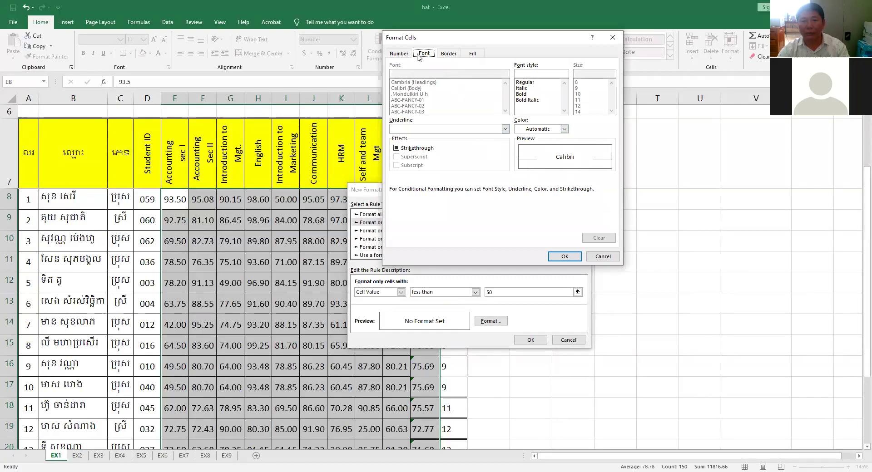
click(565, 129)
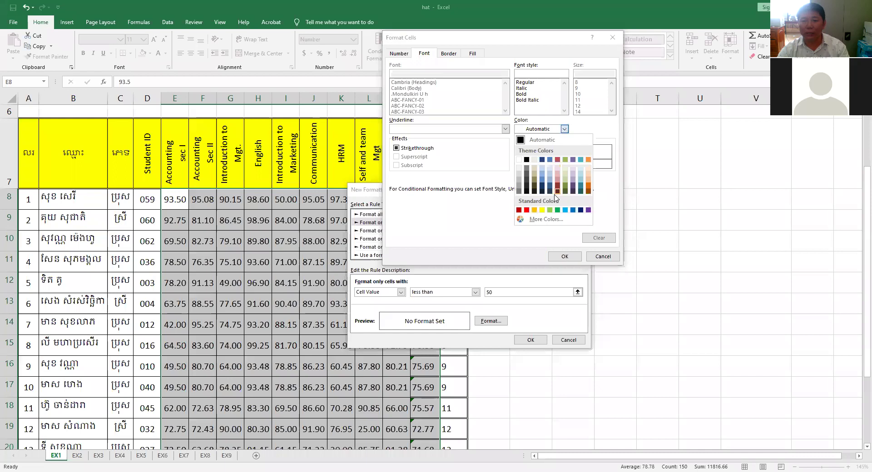
click(526, 210)
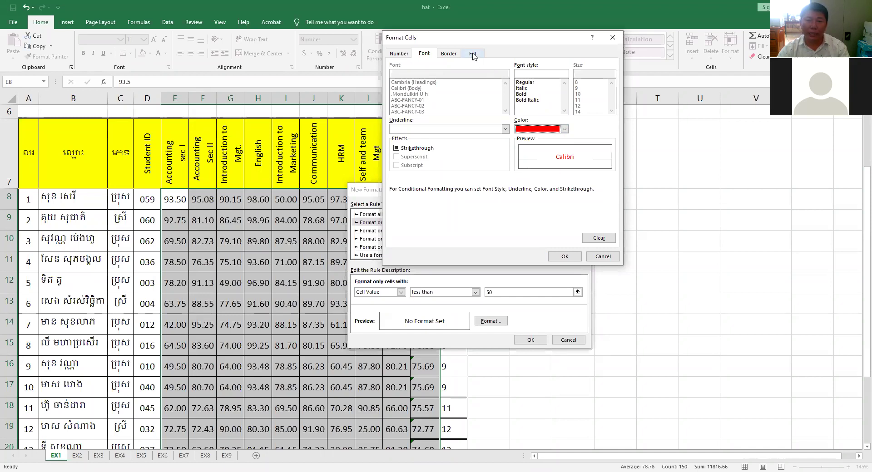
click(473, 54)
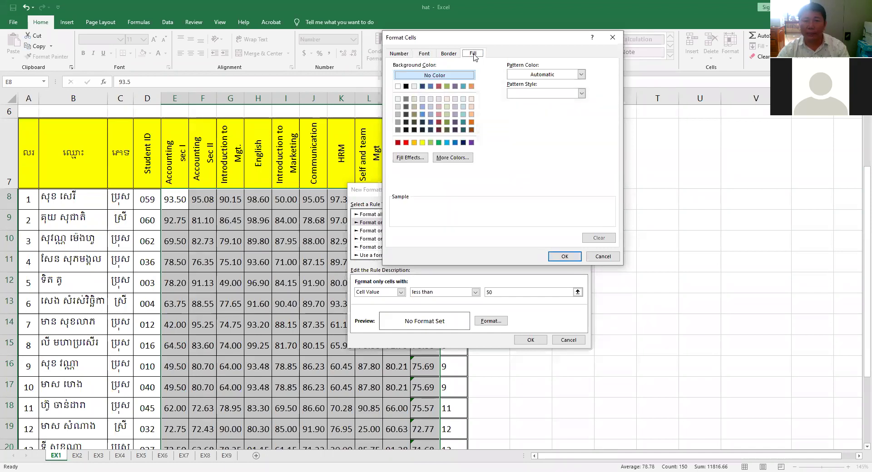
click(422, 143)
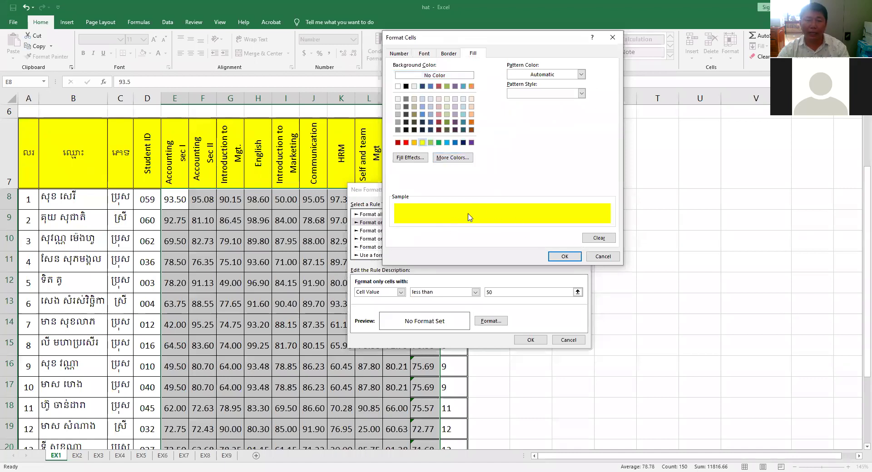
click(422, 54)
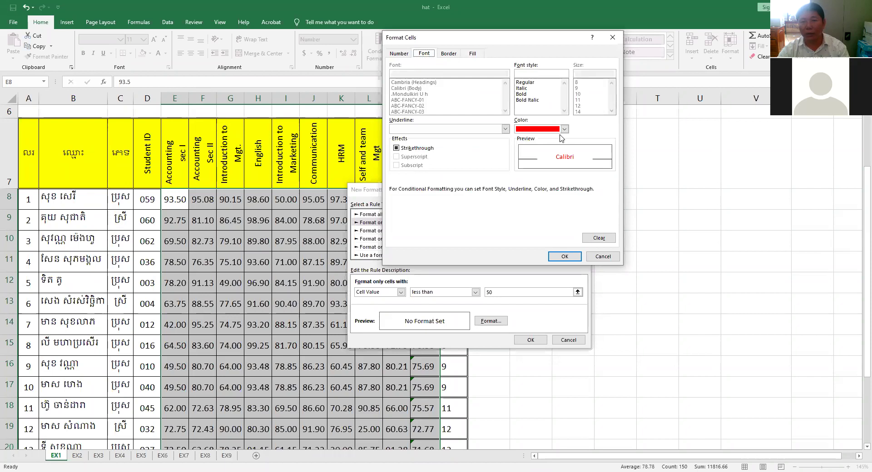
click(470, 53)
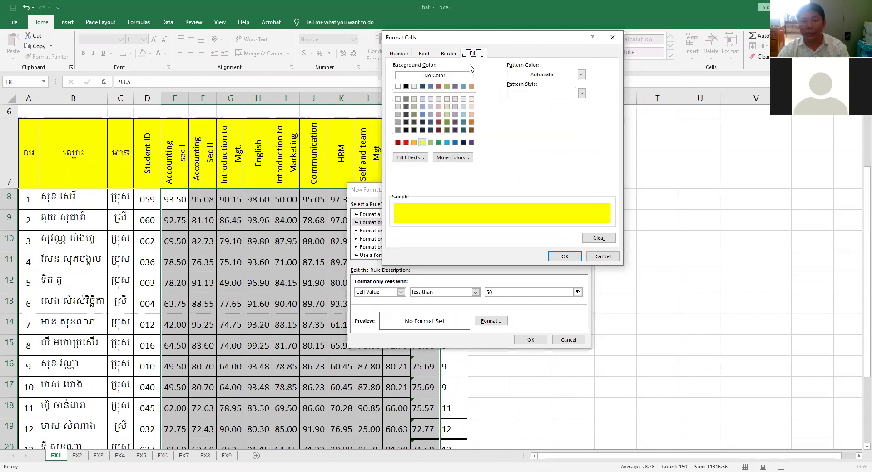
click(565, 256)
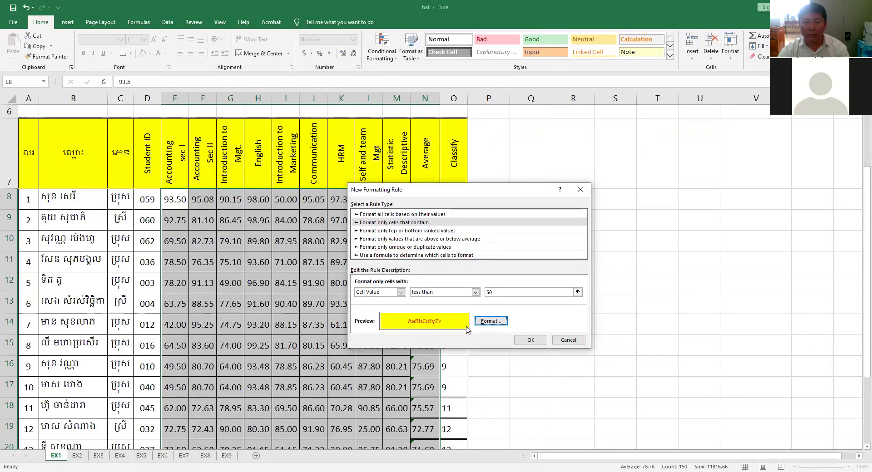
click(530, 341)
scroll(502, 333, down, 1)
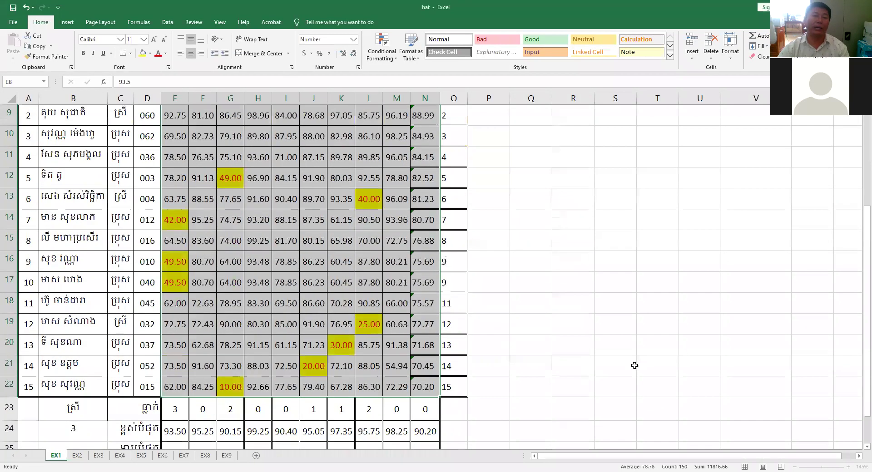
click(591, 361)
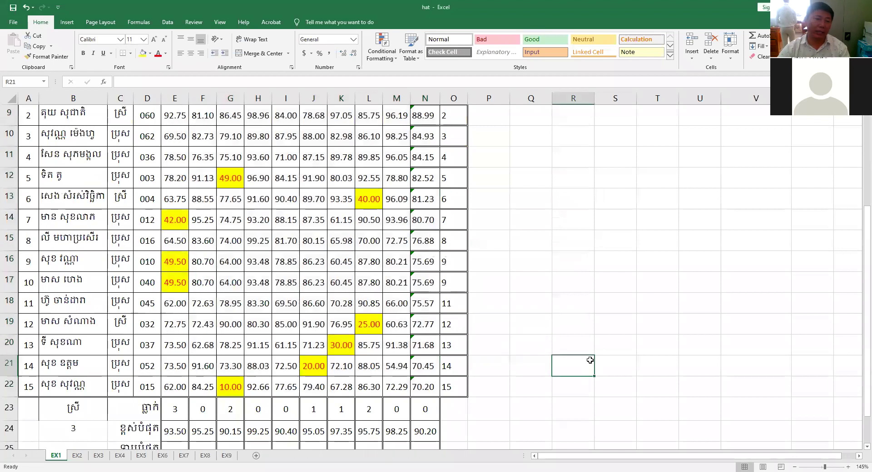
scroll(370, 376, up, 1)
scroll(366, 373, up, 1)
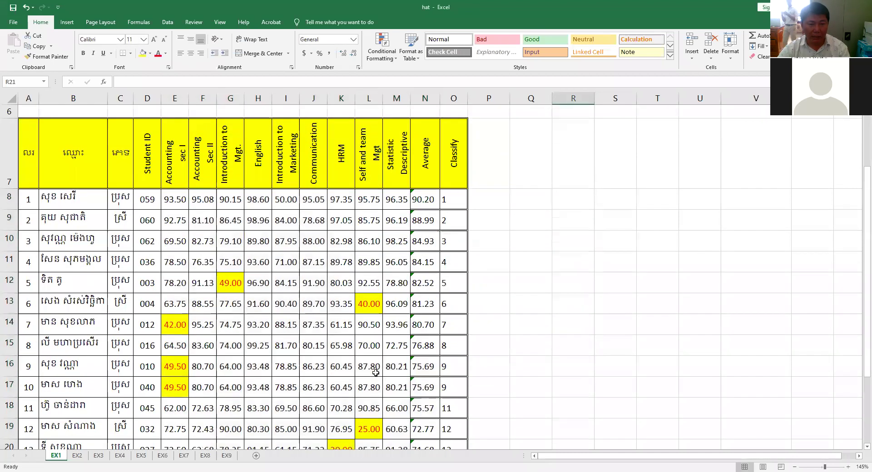
scroll(347, 367, down, 2)
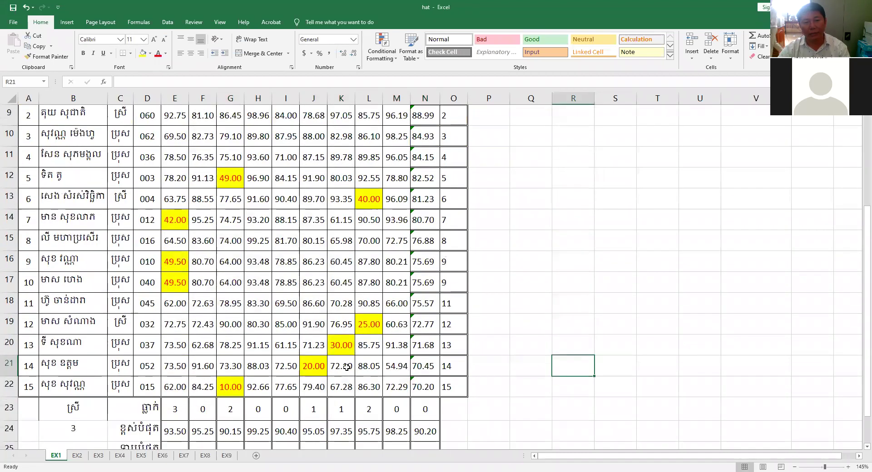
scroll(347, 367, up, 1)
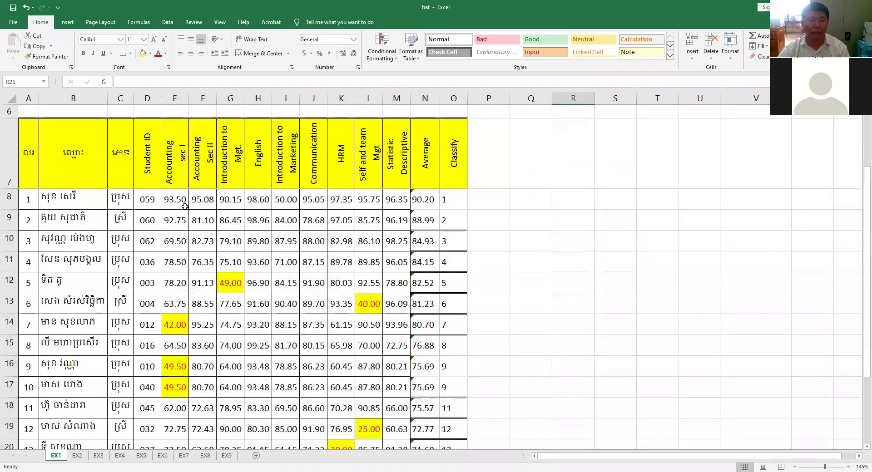
mouse_move(179, 205)
mouse_down()
mouse_move(287, 200)
mouse_move(423, 461)
mouse_up()
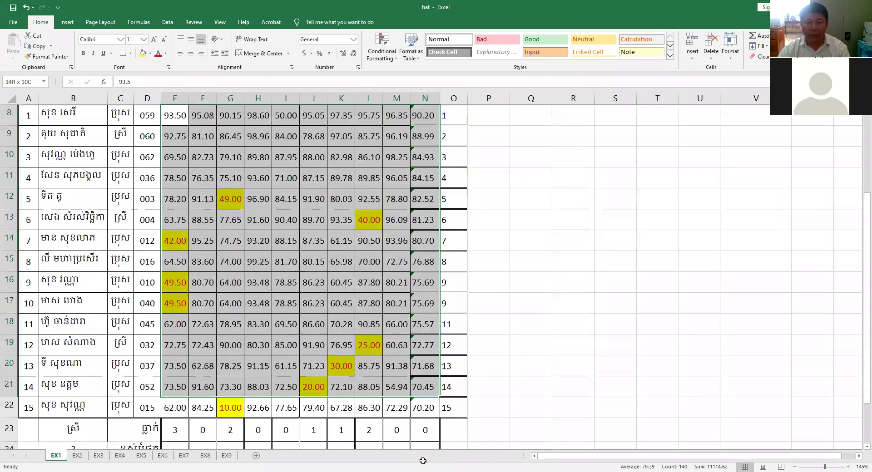
drag(302, 143, 423, 408)
scroll(420, 137, up, 1)
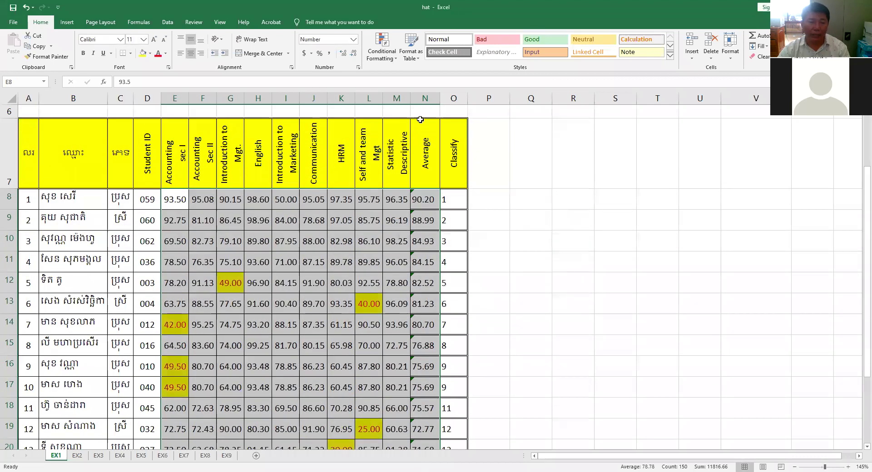
Clear the red-on-yellow rules from the selected scores and reselect E8:N22
click(371, 59)
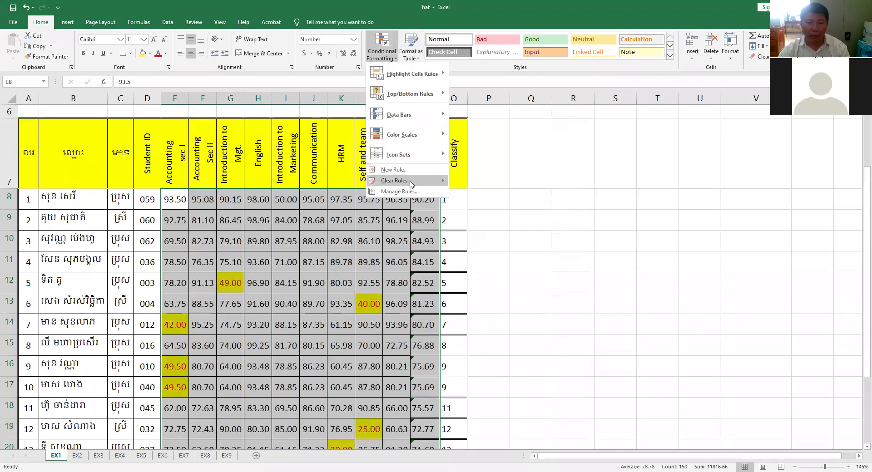
mouse_move(395, 181)
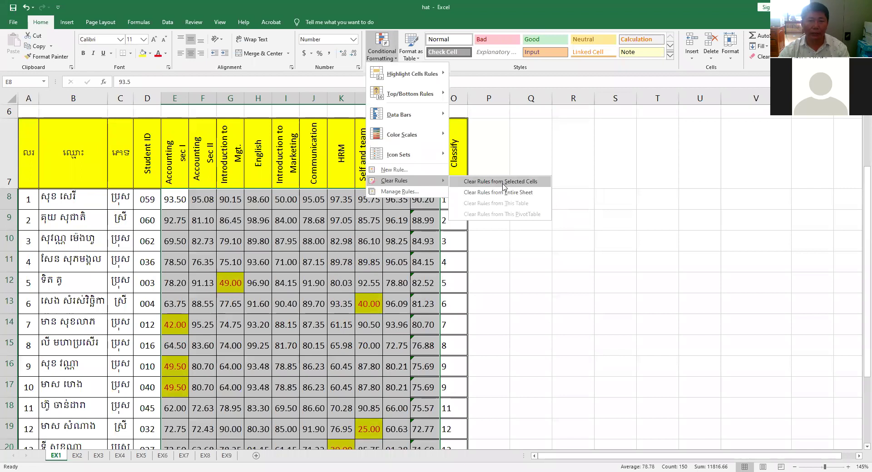
click(502, 183)
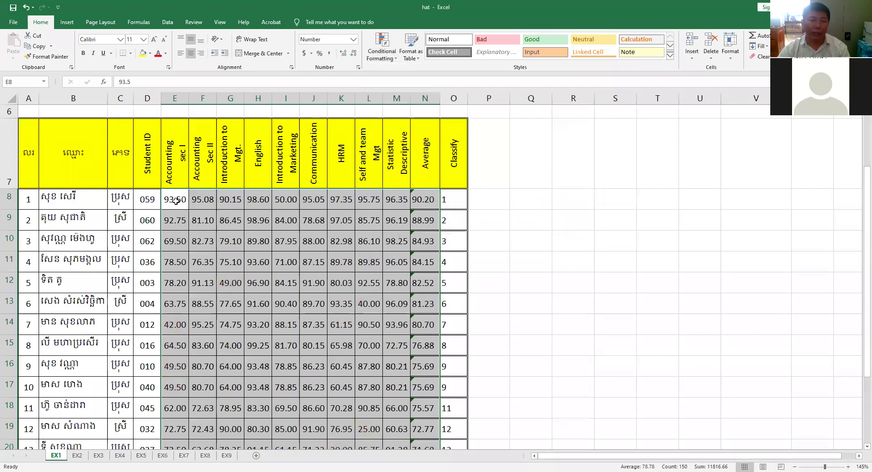
drag(175, 200, 400, 387)
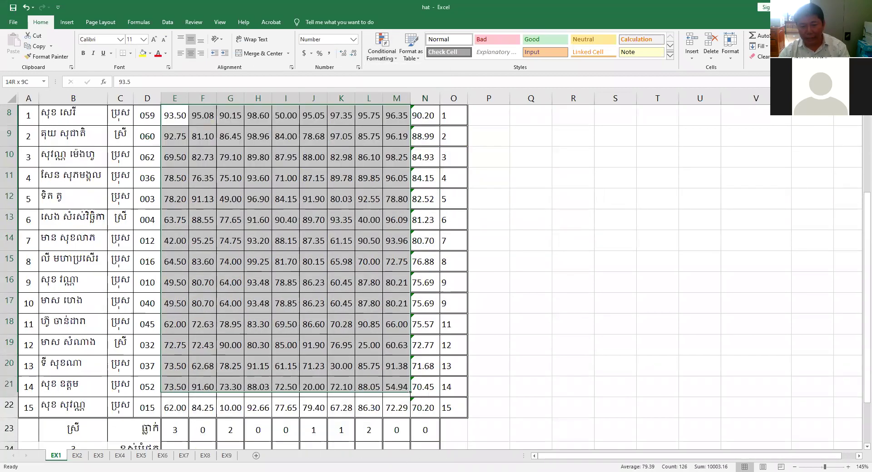
drag(400, 386, 425, 408)
scroll(342, 248, up, 1)
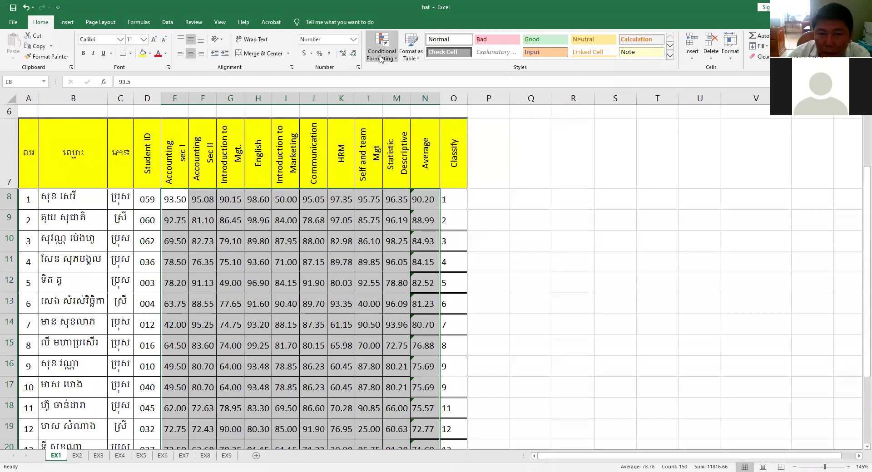
Create a 'Format only cells that contain' rule for values between 90 and 100, then open Format
click(381, 58)
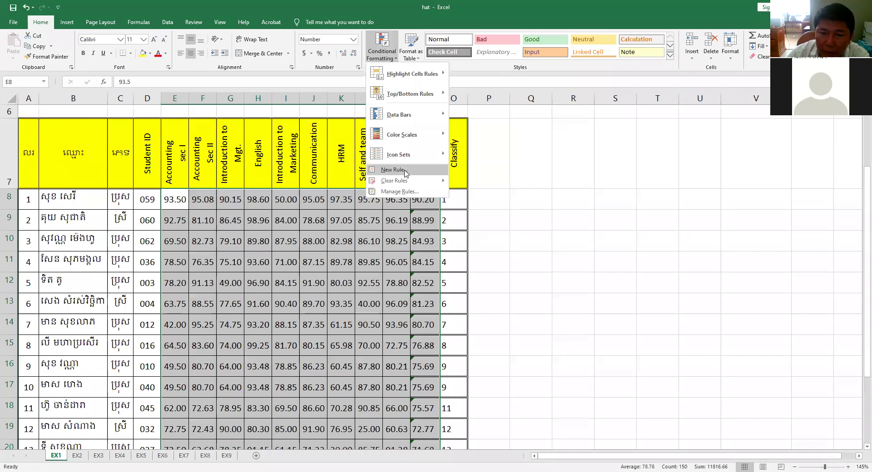
click(393, 170)
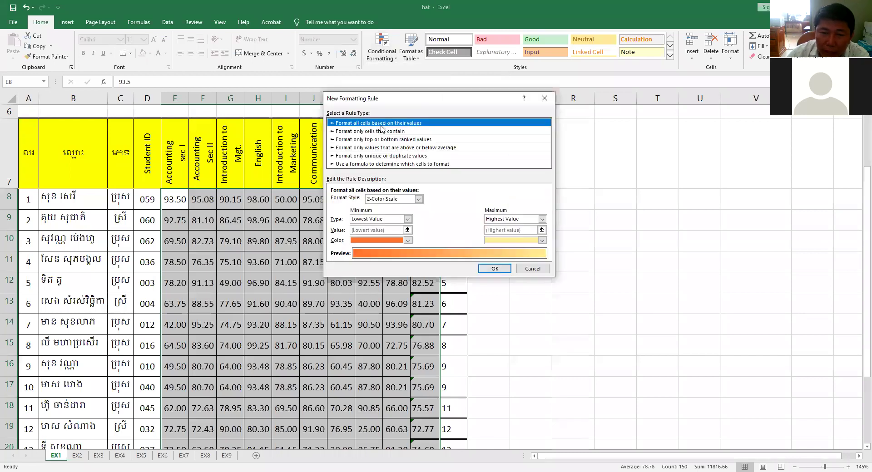
click(350, 132)
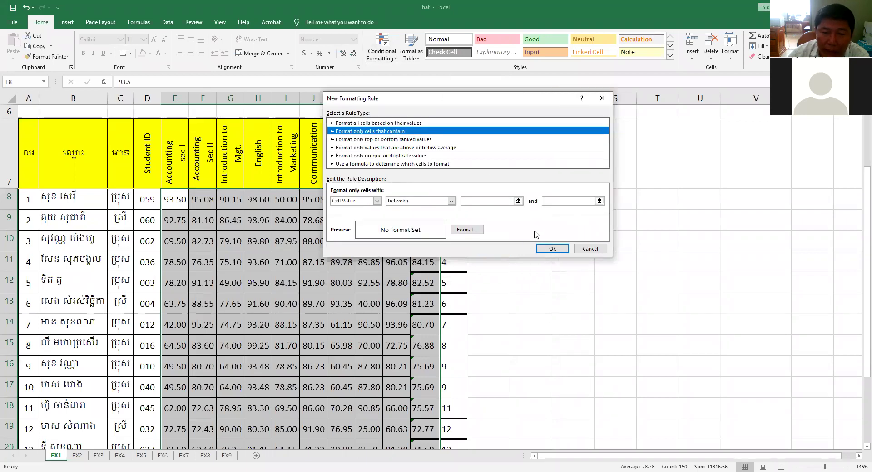
click(451, 201)
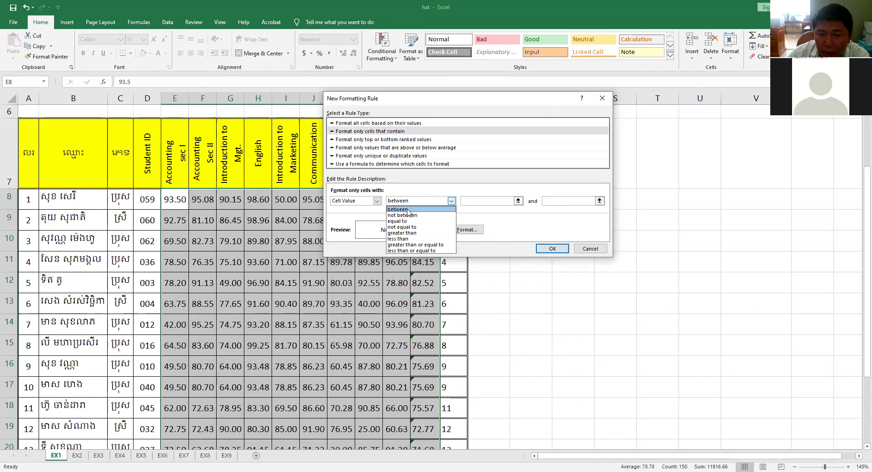
click(411, 212)
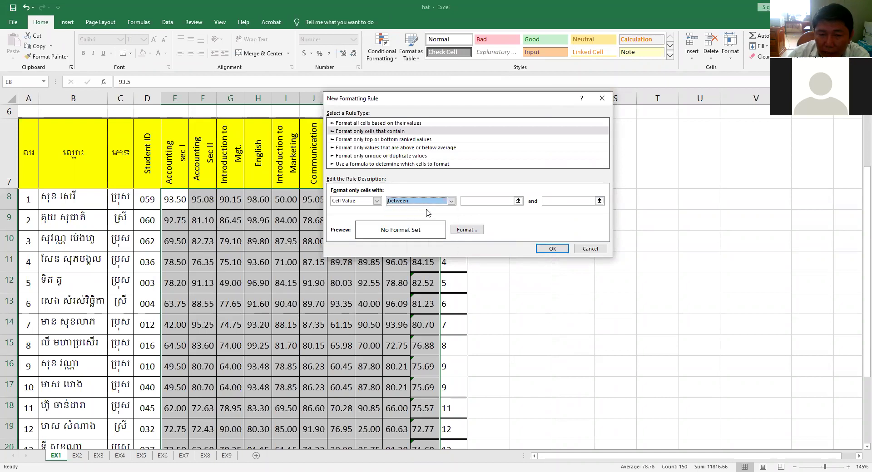
click(486, 201)
text(90)
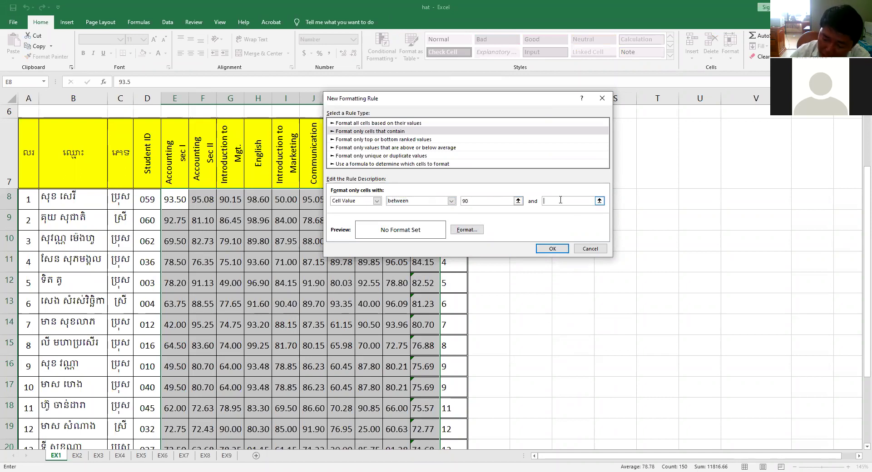
text(00)
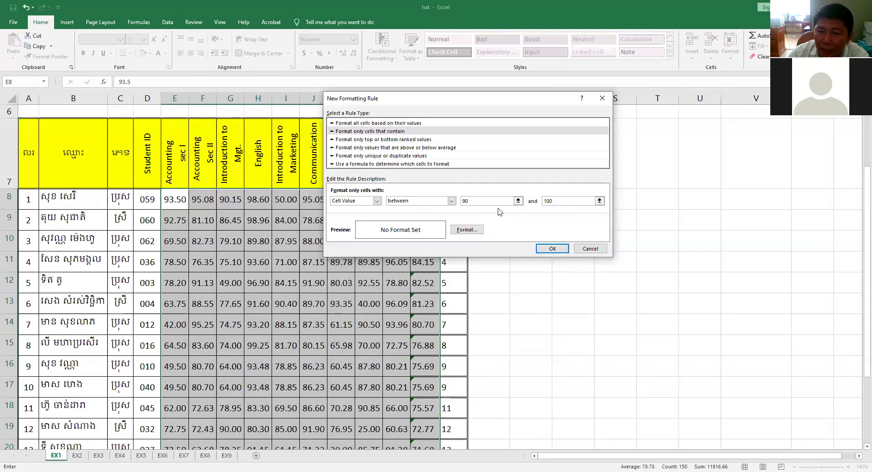
click(466, 229)
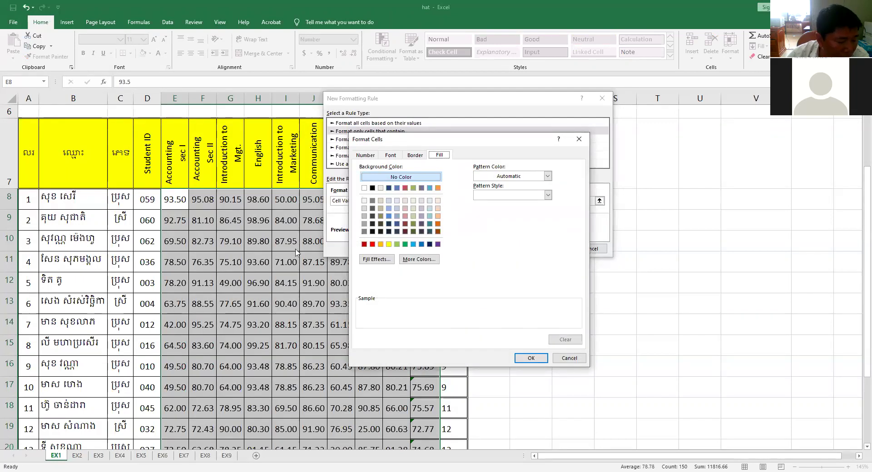
Give the 90–100 rule a green fill and yellow font, and confirm both dialogs
click(405, 245)
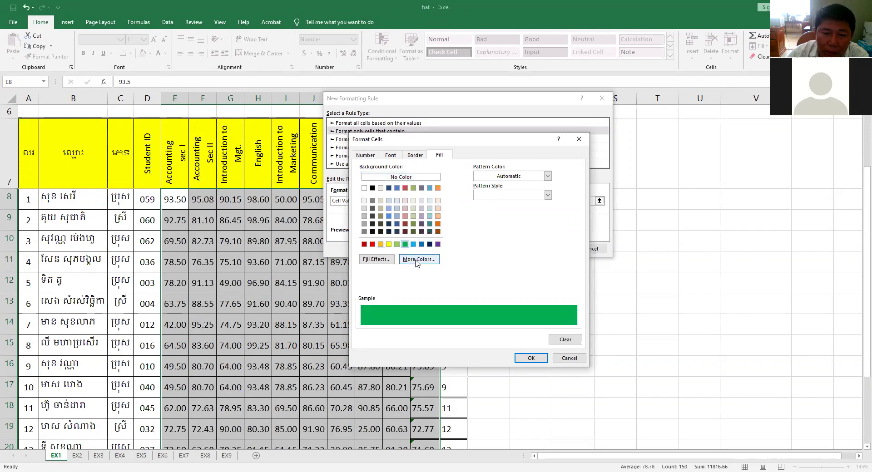
click(393, 156)
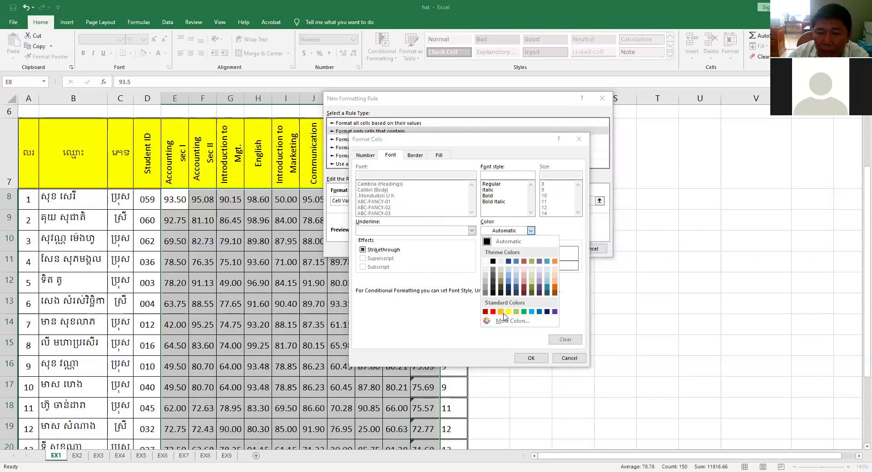
click(508, 311)
click(530, 358)
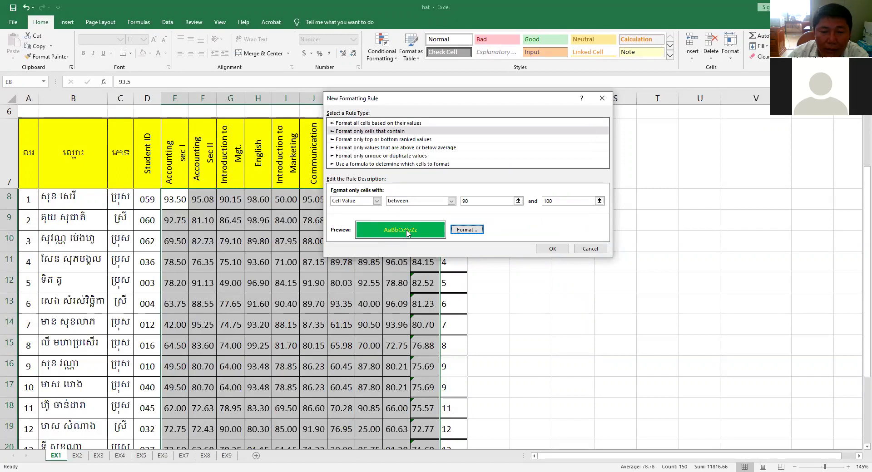
click(553, 249)
click(452, 346)
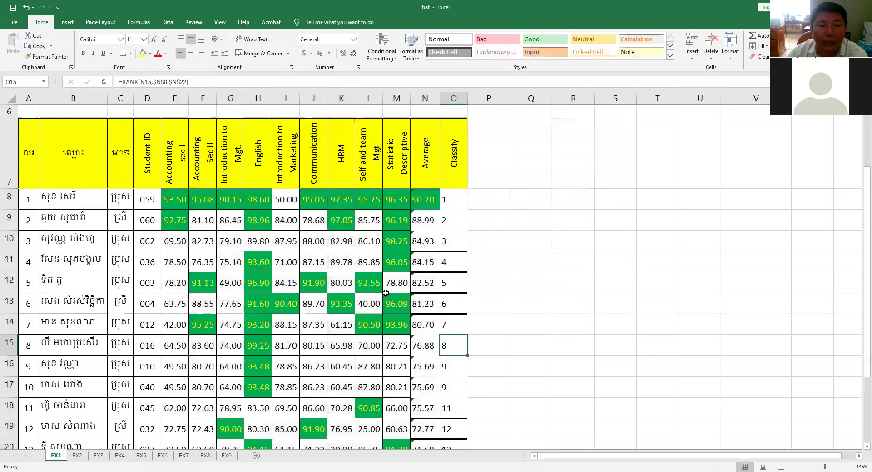
mouse_move(173, 204)
mouse_down()
mouse_move(377, 199)
mouse_move(424, 221)
mouse_up()
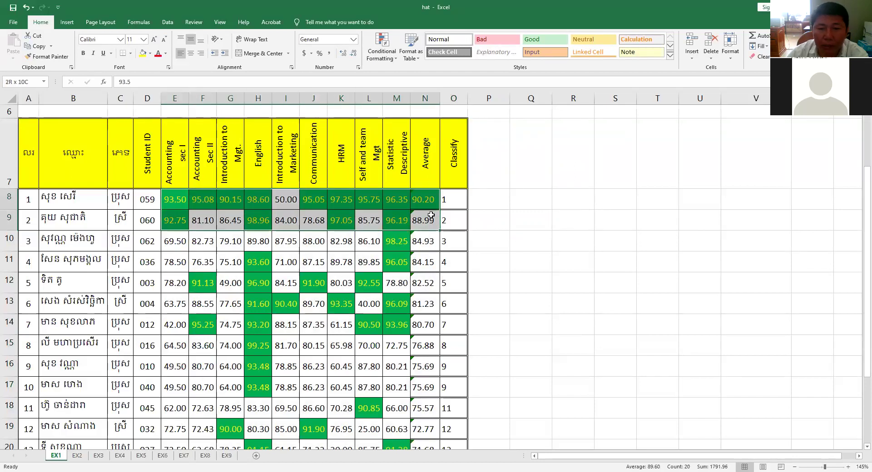
scroll(430, 332, down, 2)
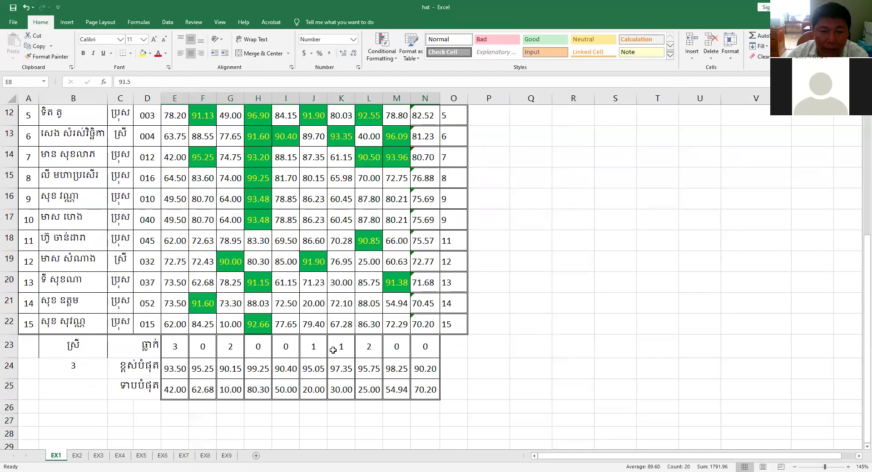
scroll(333, 350, up, 2)
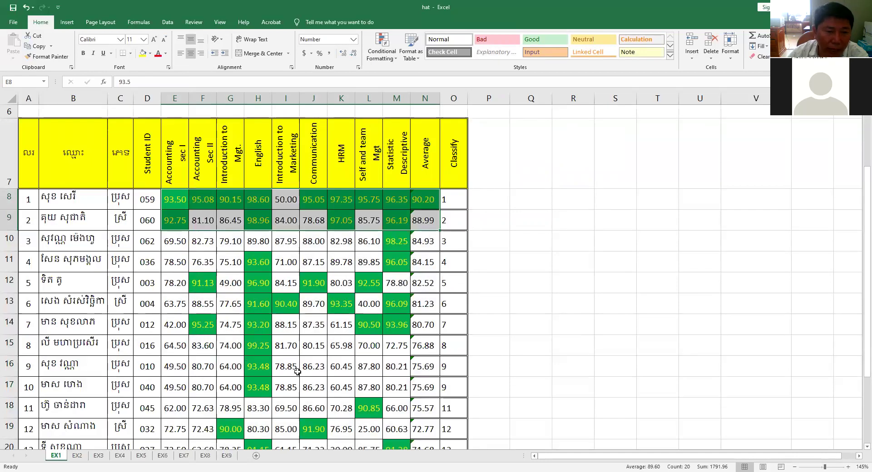
scroll(162, 336, down, 1)
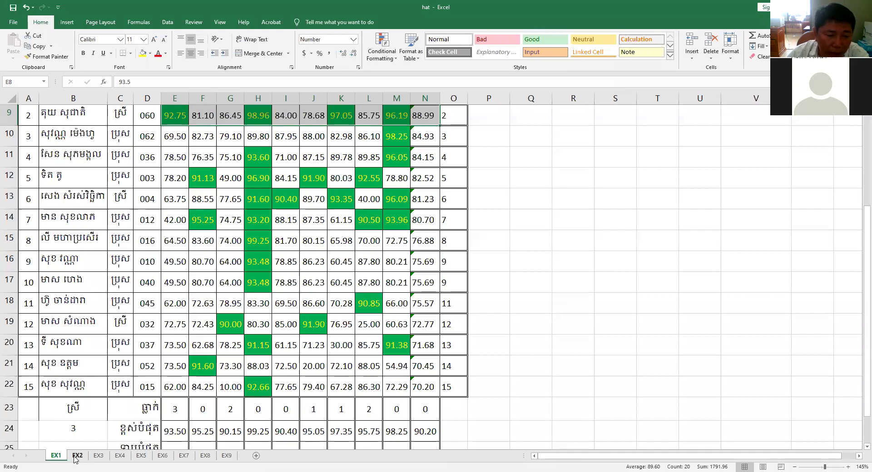
click(77, 455)
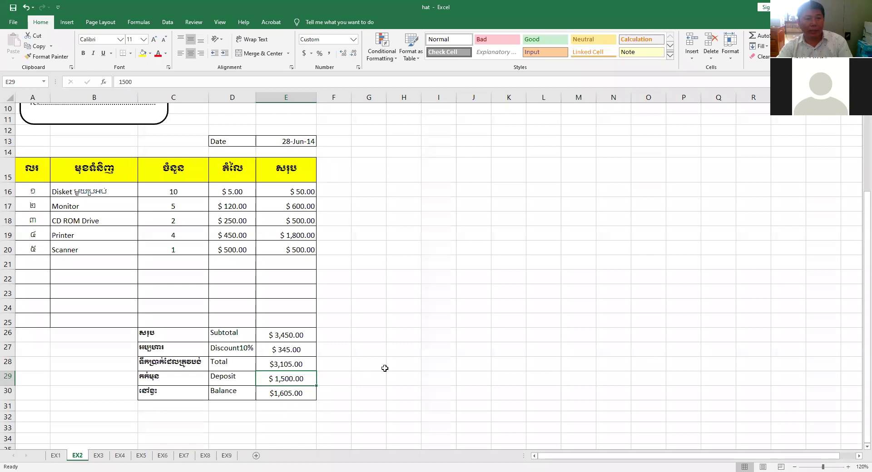
scroll(274, 315, up, 1)
scroll(280, 315, up, 1)
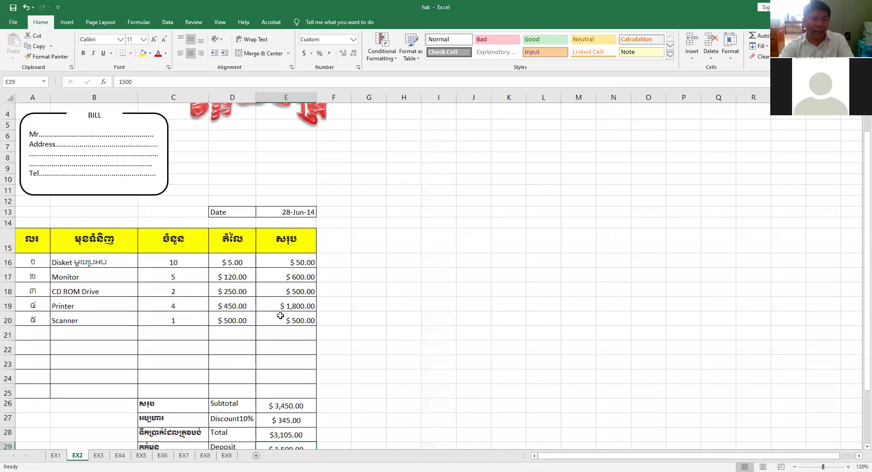
scroll(280, 316, up, 1)
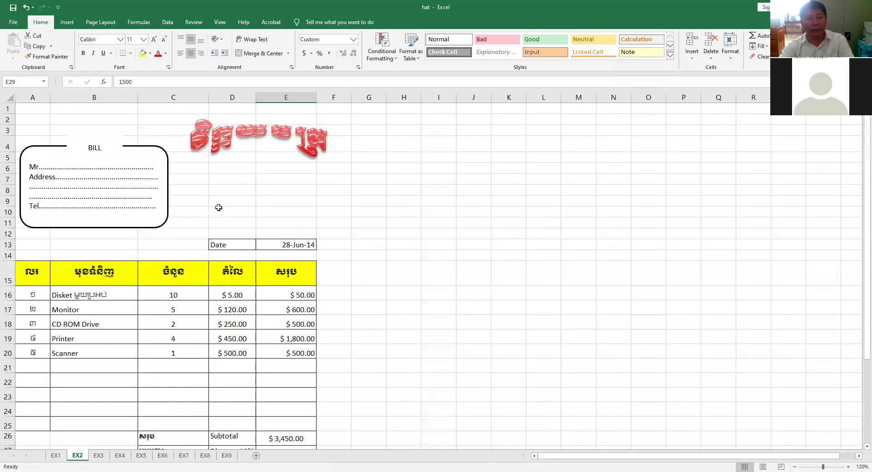
scroll(133, 295, down, 1)
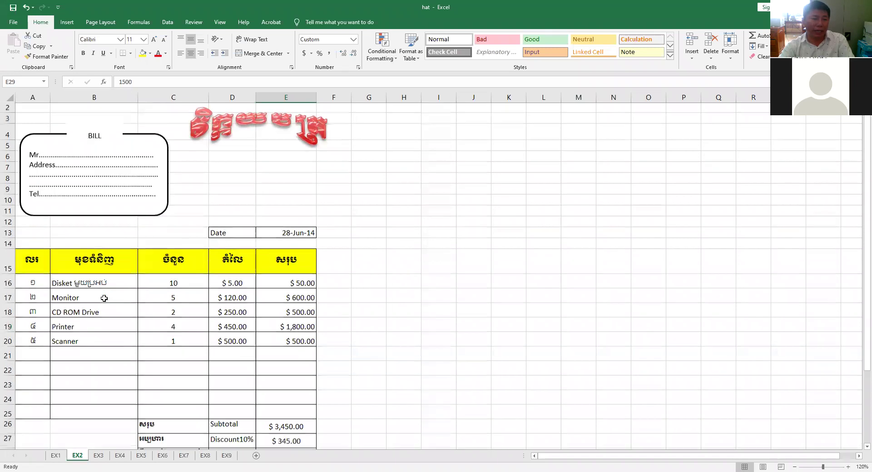
drag(34, 240, 33, 335)
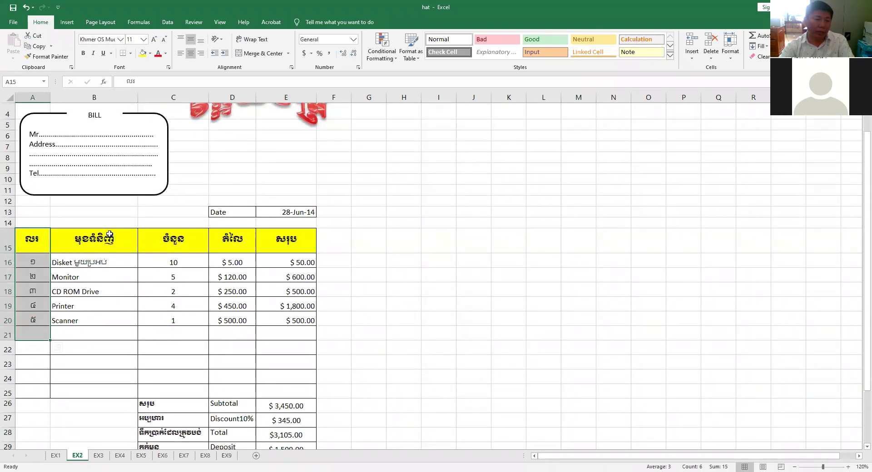
drag(108, 238, 89, 385)
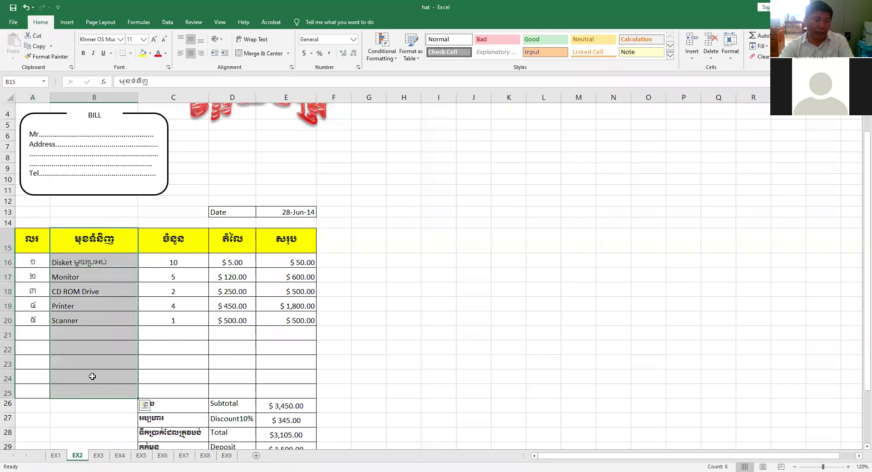
drag(173, 240, 170, 394)
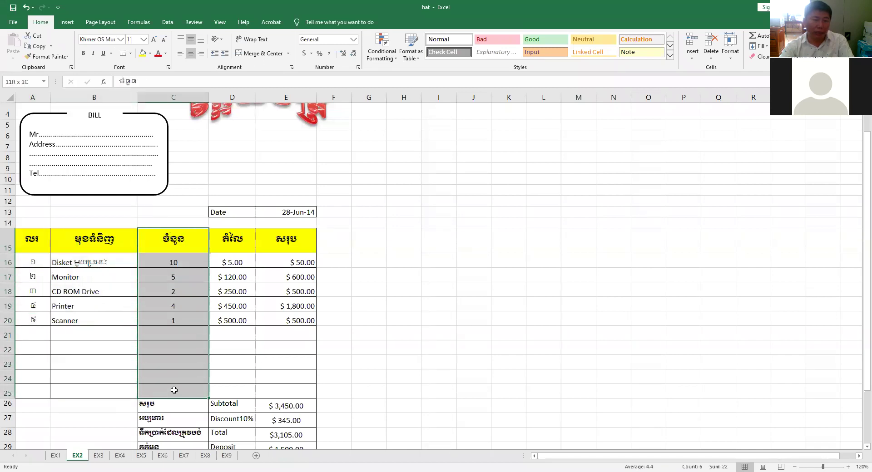
drag(246, 238, 232, 394)
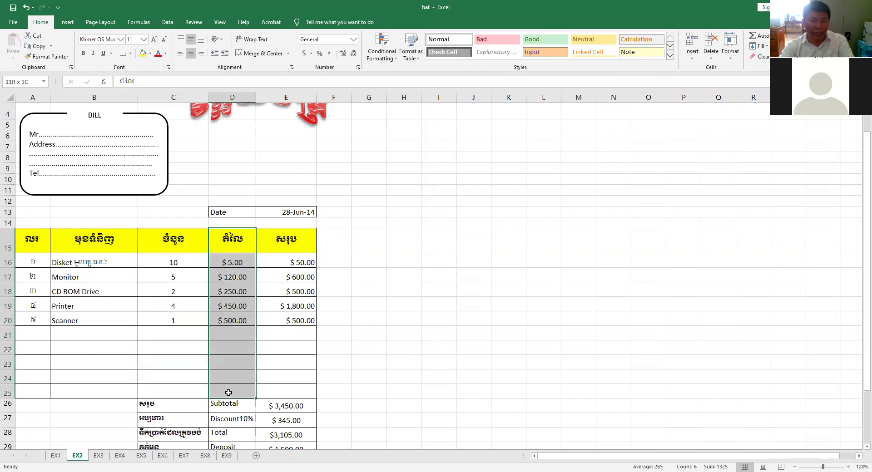
mouse_move(302, 239)
mouse_down()
mouse_move(283, 443)
mouse_move(292, 413)
mouse_up()
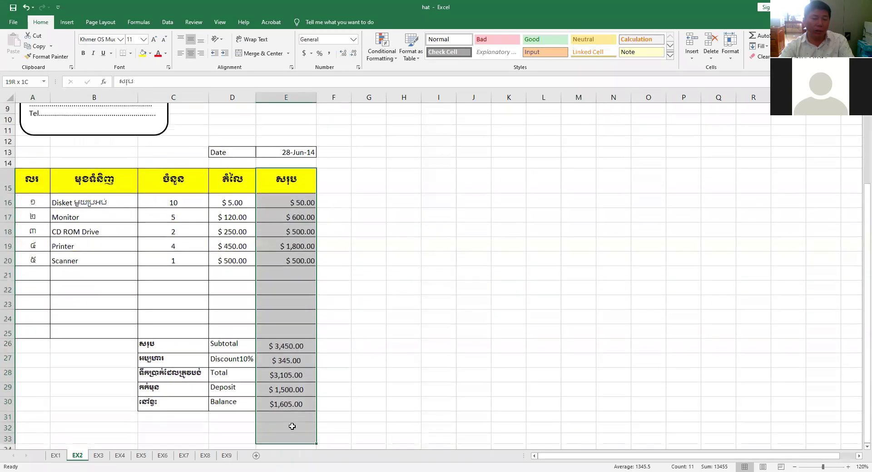
key(Delete)
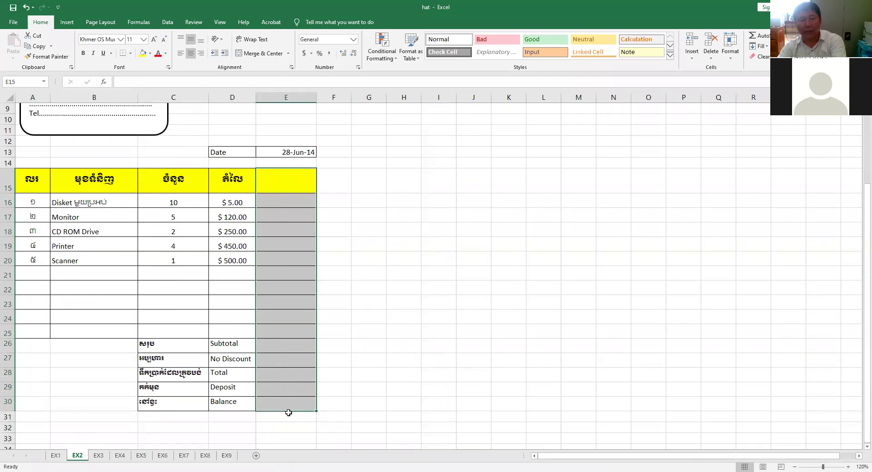
click(421, 378)
drag(421, 377, 443, 377)
scroll(465, 330, up, 2)
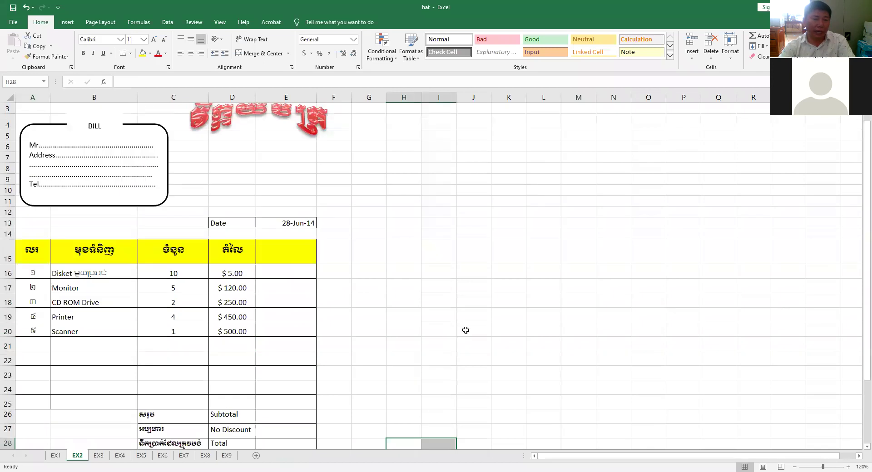
click(97, 271)
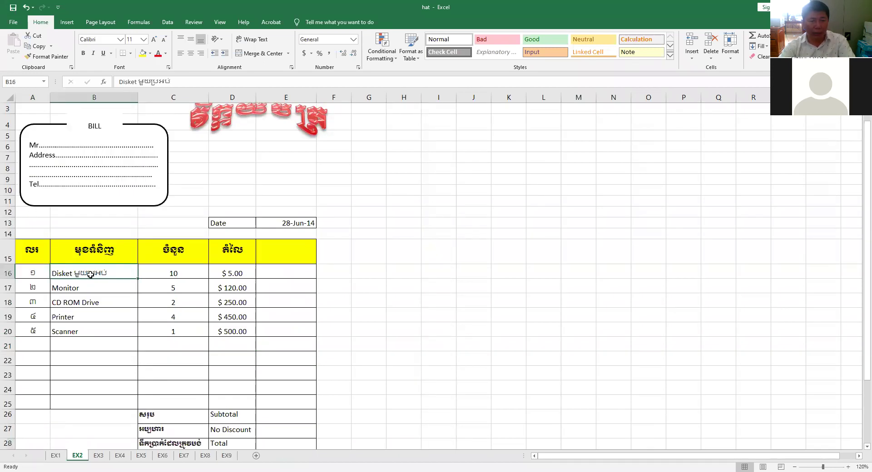
click(86, 289)
click(102, 304)
click(95, 317)
click(97, 333)
click(189, 331)
click(187, 317)
click(181, 272)
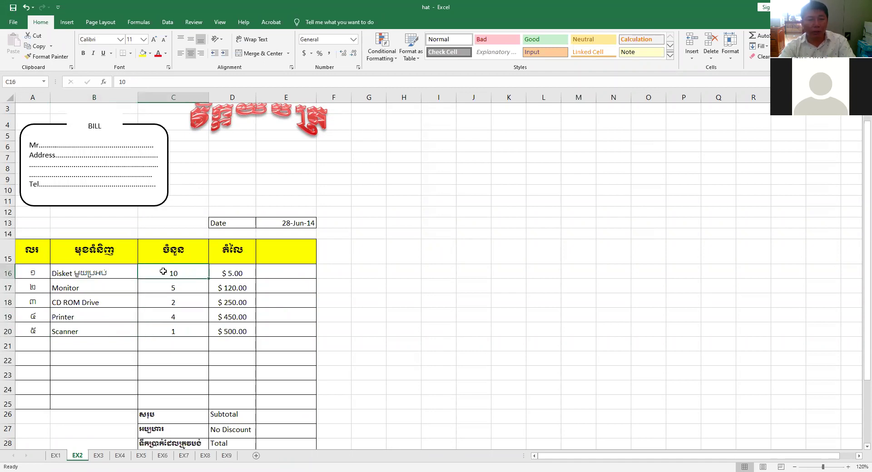
click(184, 283)
click(184, 273)
click(184, 287)
click(189, 300)
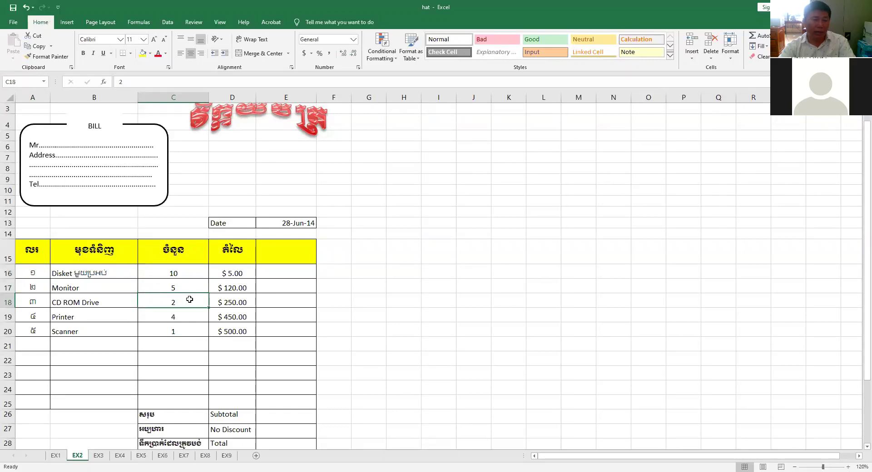
click(236, 272)
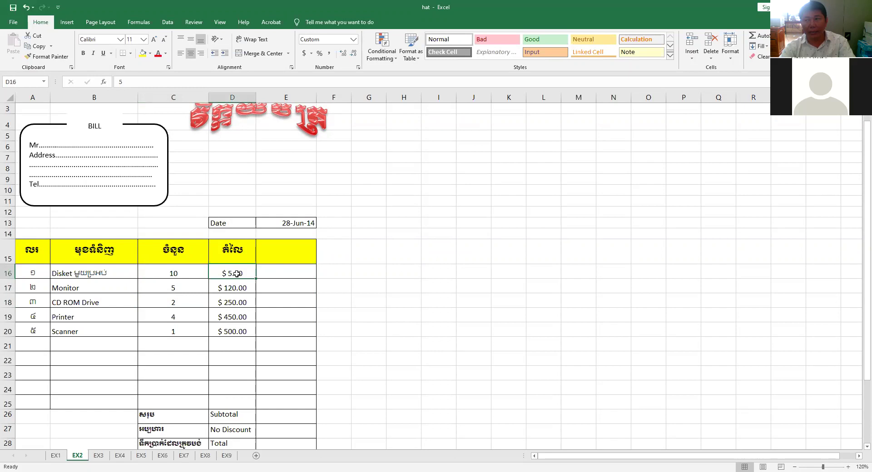
click(295, 270)
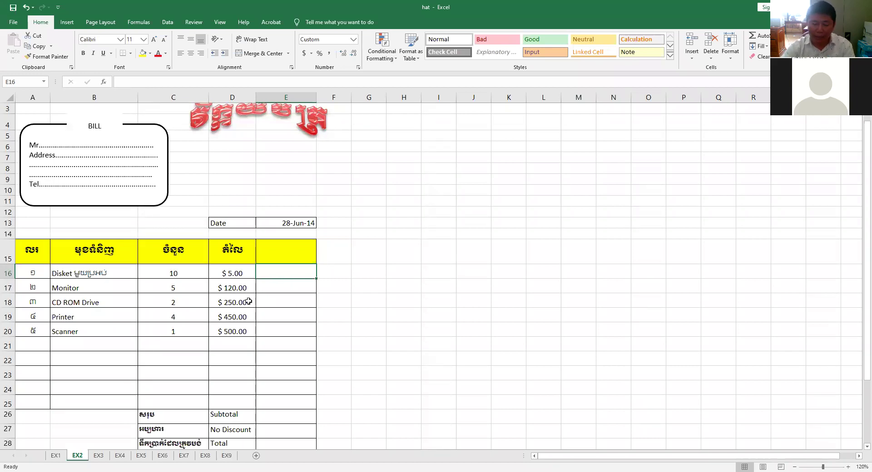
Enter =C16*D16 in E16 for the Disket line total ($50.00), and type the header សរុប in E15
text(=)
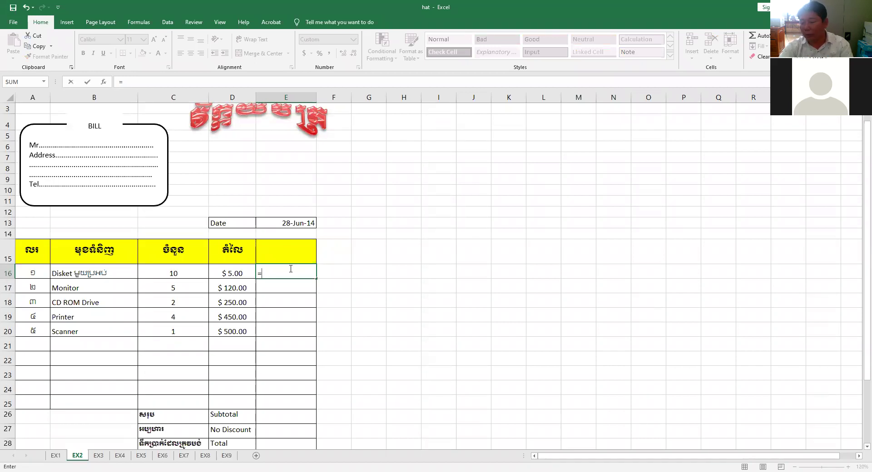
click(185, 274)
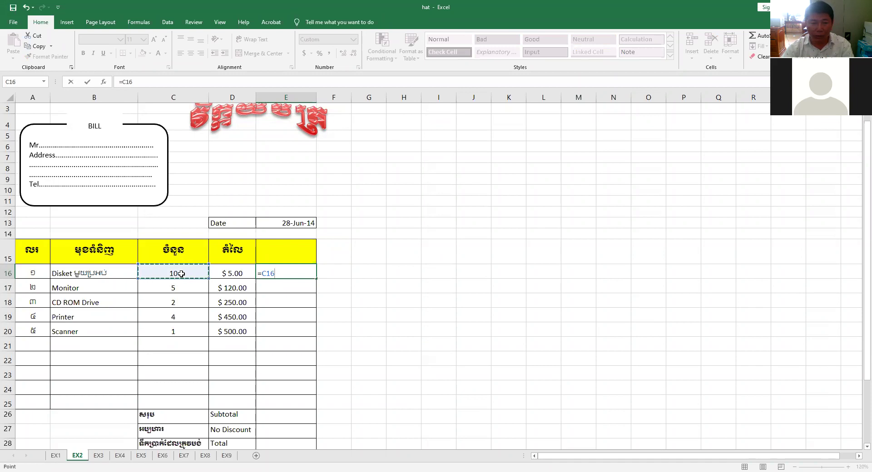
text(*)
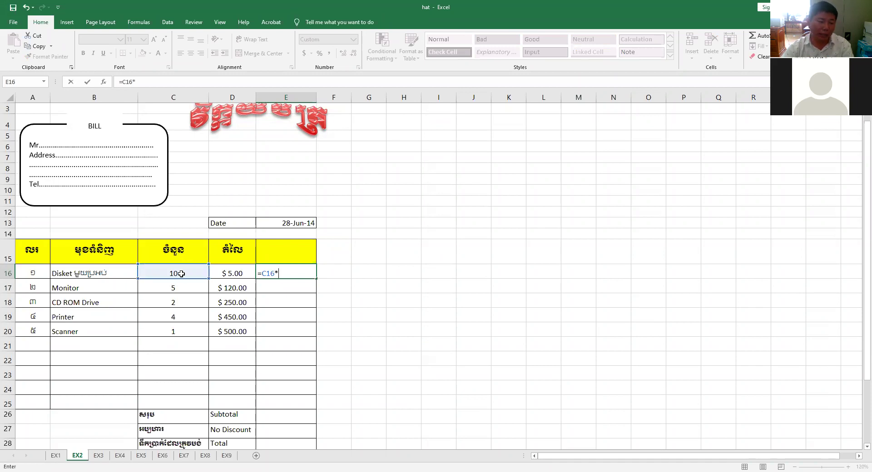
click(232, 275)
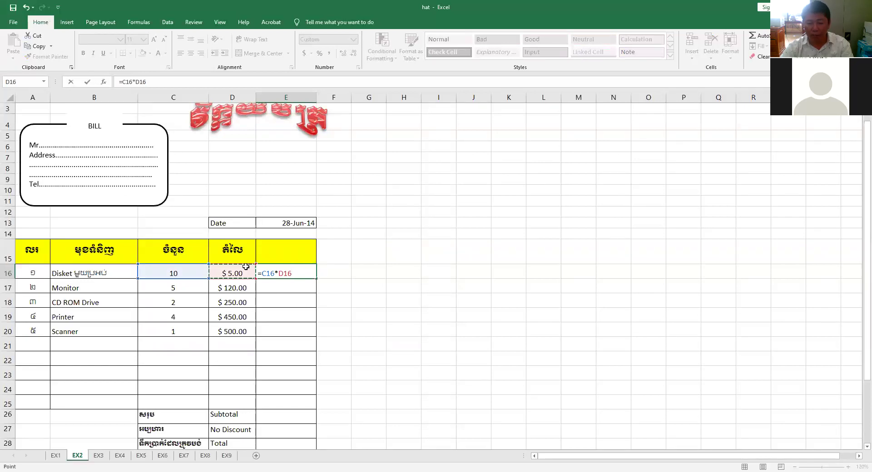
key(Return)
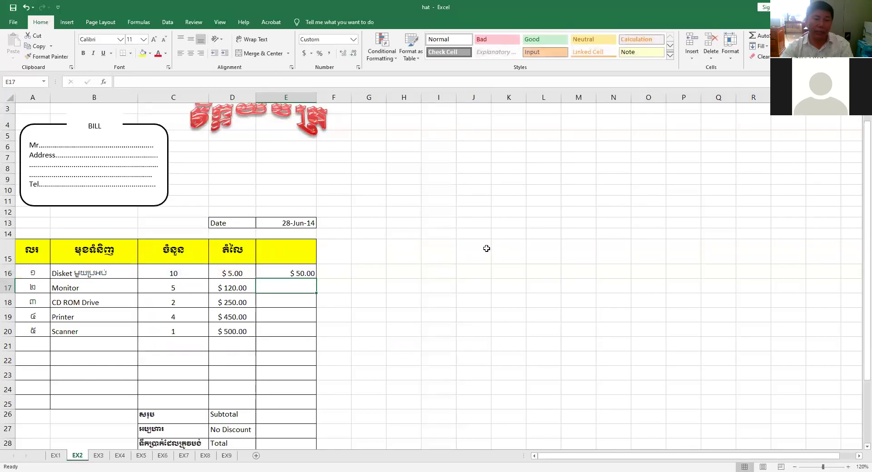
click(297, 245)
text(សរ)
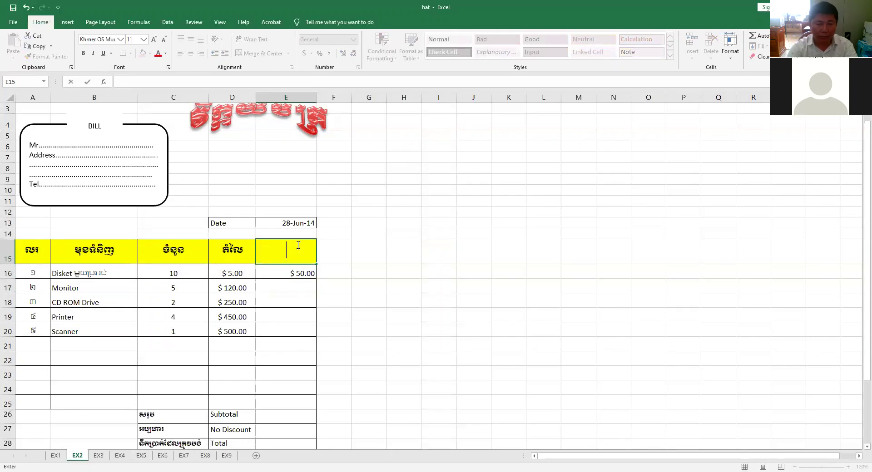
text(ុប)
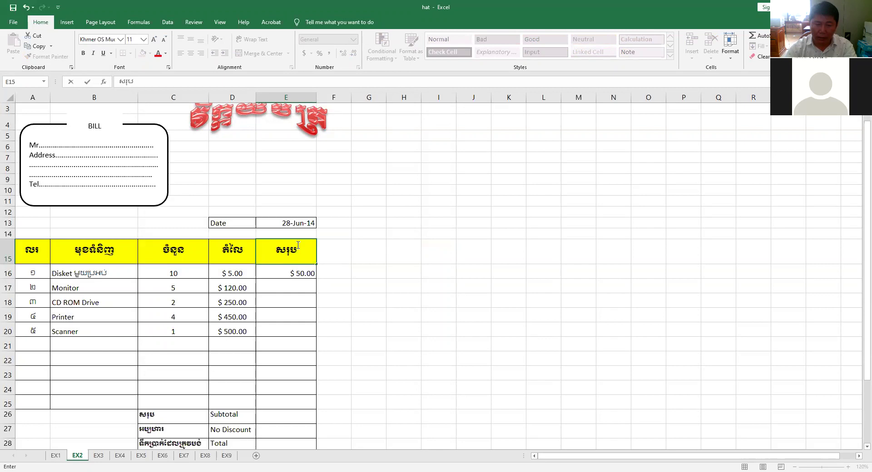
Confirm the header សរុប in E15 and review the $50.00 first line total
key(Return)
click(293, 291)
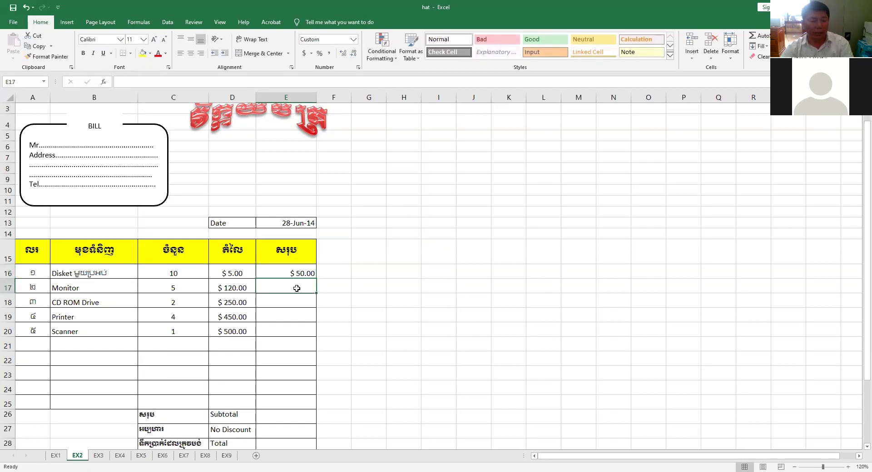
click(298, 271)
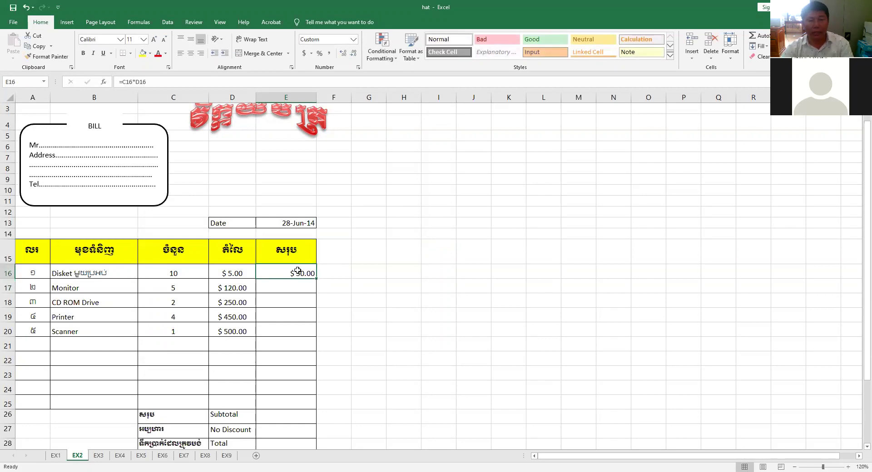
Review the remaining quantities and prices, such as Printer quantity 4 and Scanner price 500, then select E16
click(181, 288)
click(221, 286)
click(179, 302)
click(230, 302)
click(208, 317)
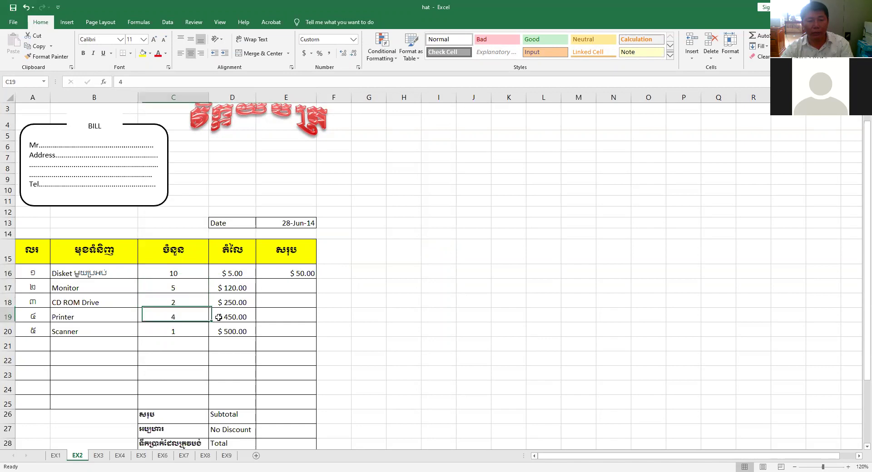
click(222, 331)
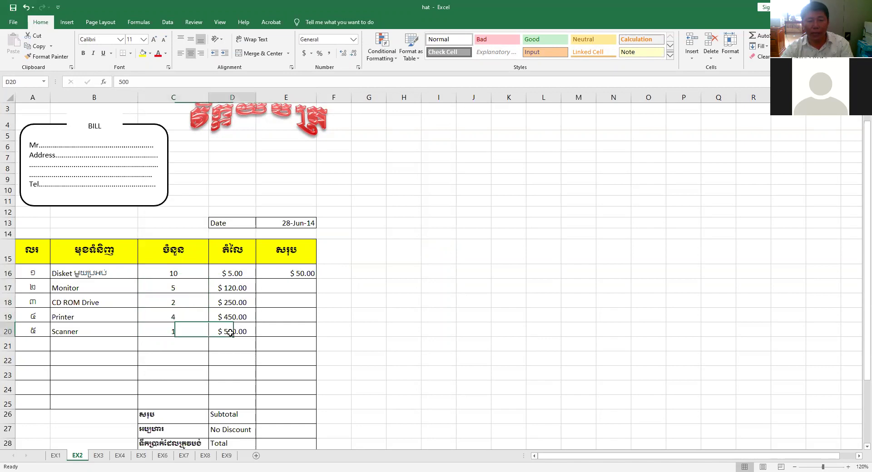
click(304, 272)
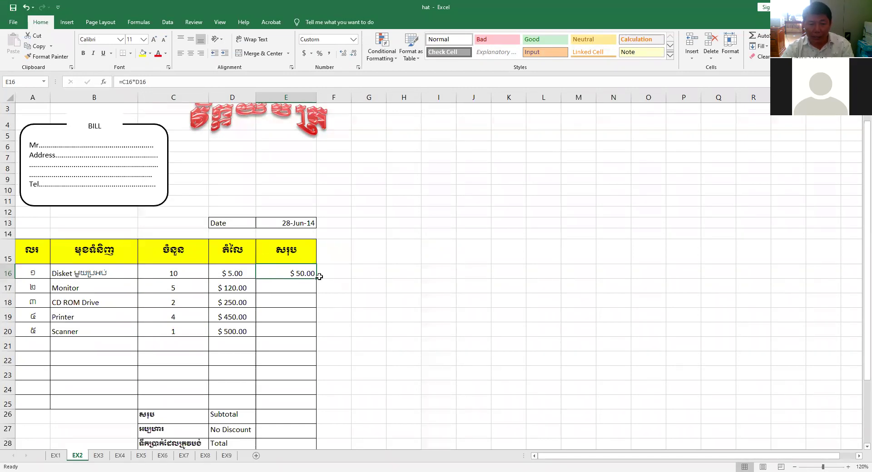
Fill E16's formula down to E20, producing $600.00, $500.00, $1,800.00 and $500.00
mouse_move(317, 279)
mouse_down()
mouse_move(310, 338)
mouse_move(335, 335)
mouse_up()
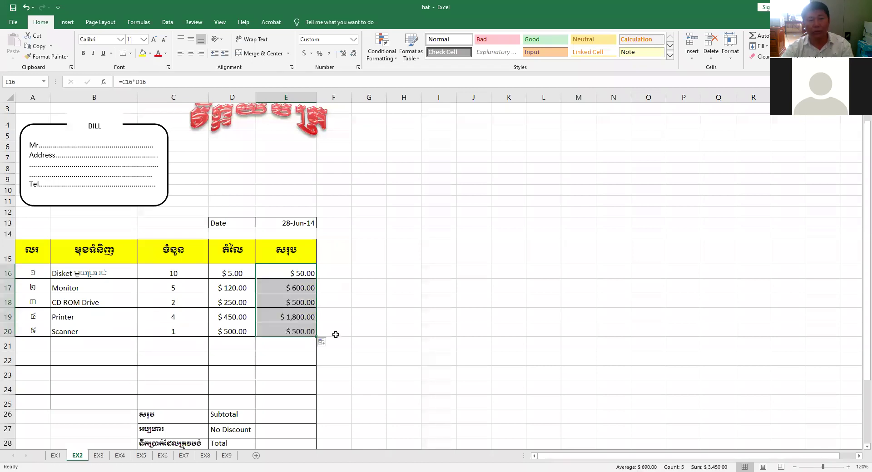
scroll(340, 331, up, 1)
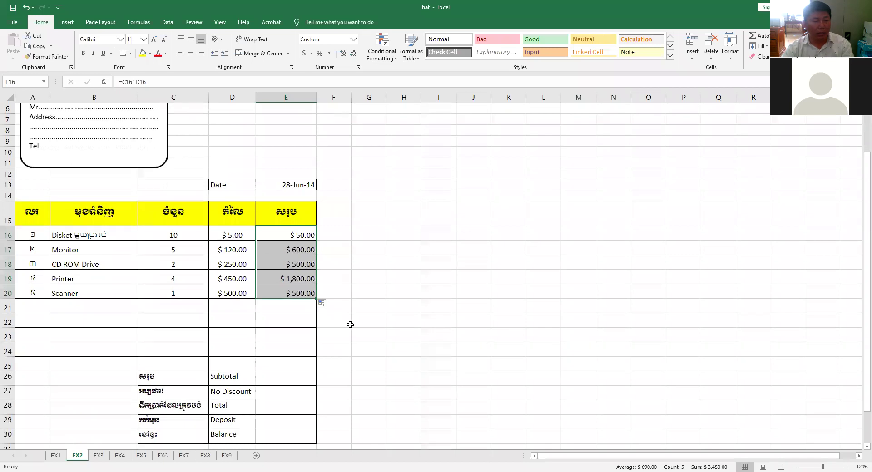
scroll(352, 323, up, 1)
scroll(360, 327, down, 2)
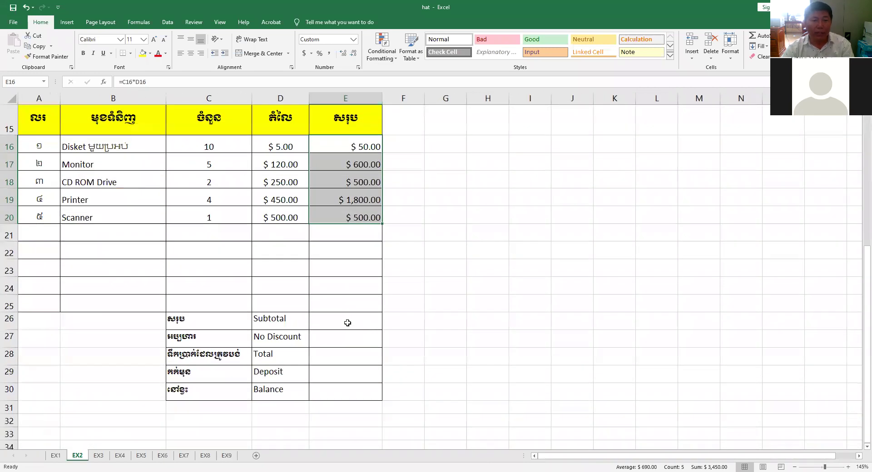
Review the Subtotal row labels and select the Subtotal cell E26
click(346, 324)
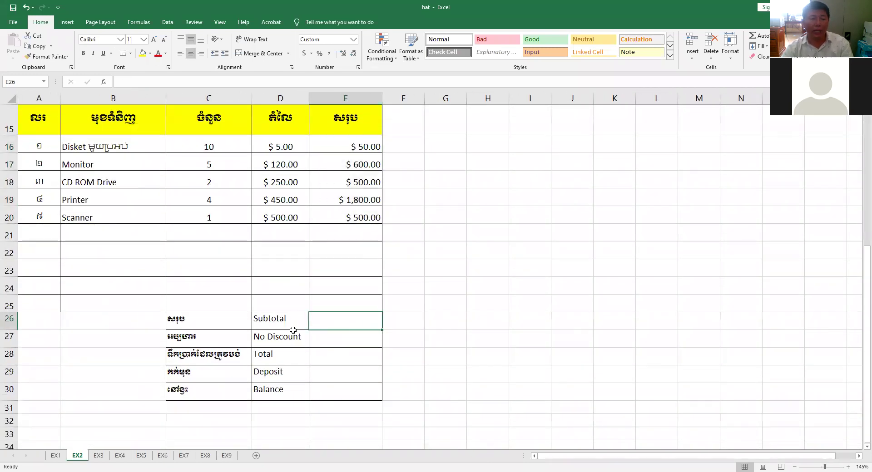
click(212, 326)
click(280, 326)
click(243, 324)
click(272, 325)
click(353, 324)
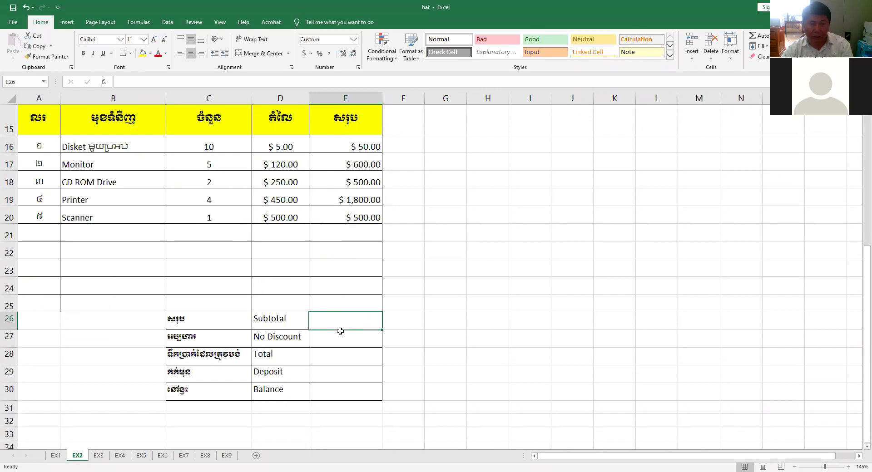
Check the copied line-total formulas down to the Scanner row
drag(363, 142, 359, 164)
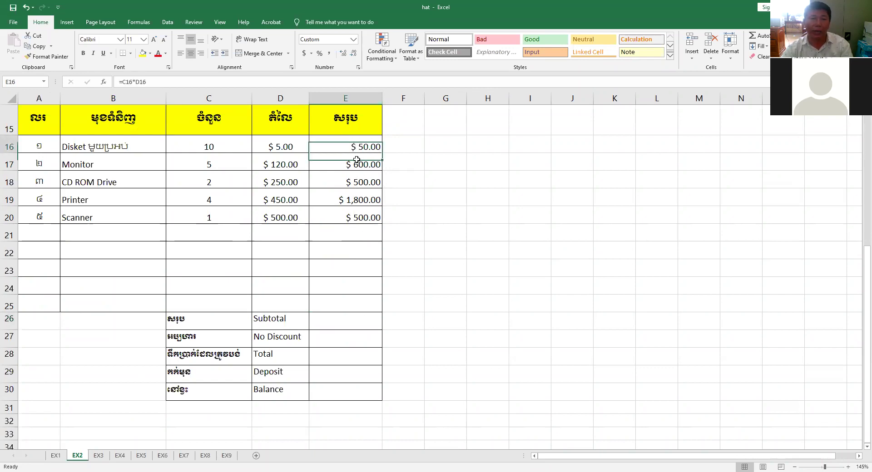
click(358, 166)
click(358, 183)
click(358, 200)
click(344, 217)
click(347, 323)
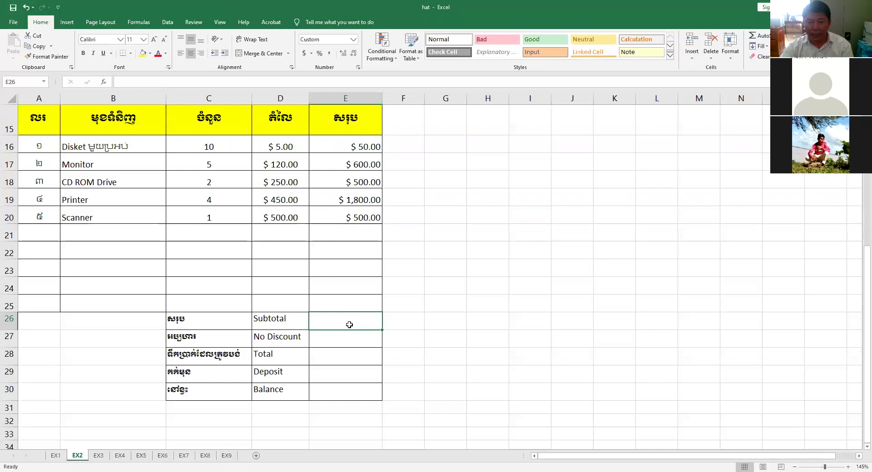
Enter =SUM(E16:E20) in Subtotal cell E26, giving $3,450.00
text(=)
key(BackSpace)
text(=)
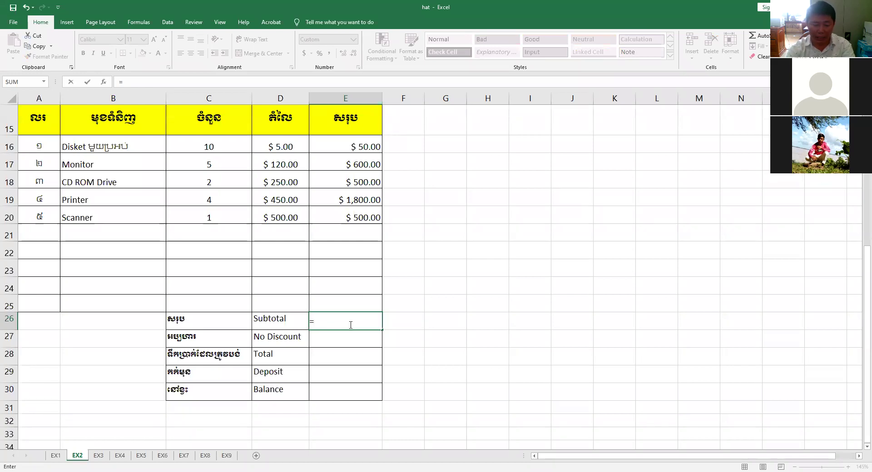
text(UM)
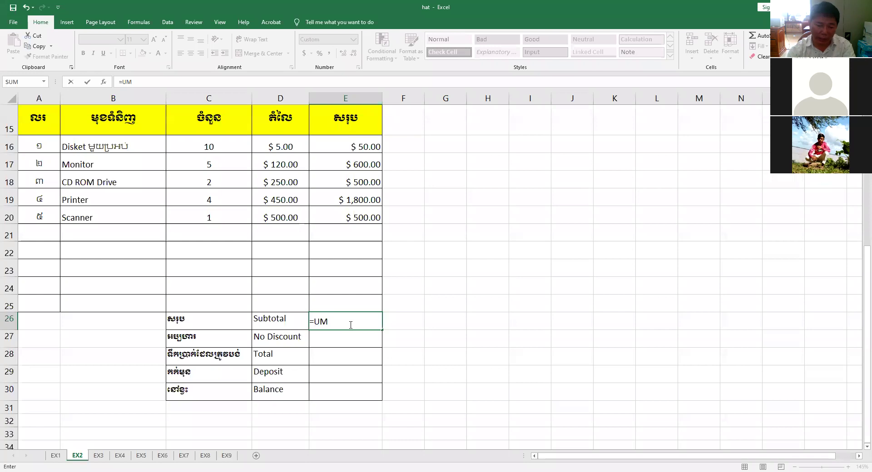
key(BackSpace)
key(BackSpace)
text(SUM()
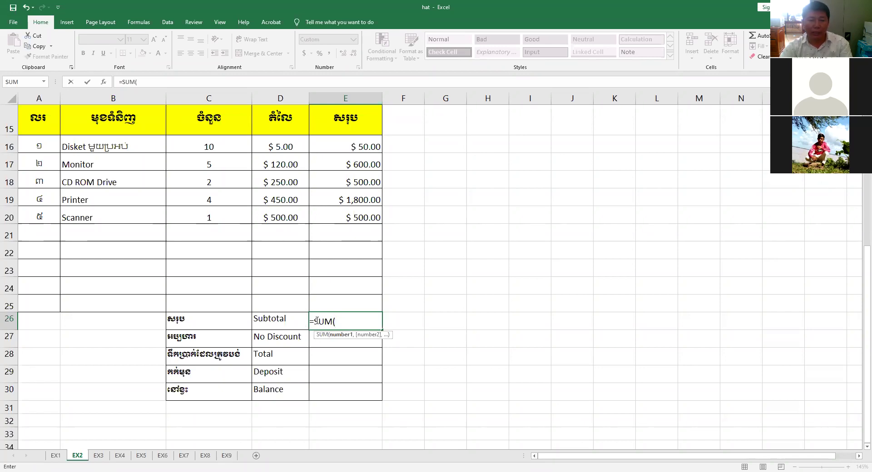
click(360, 150)
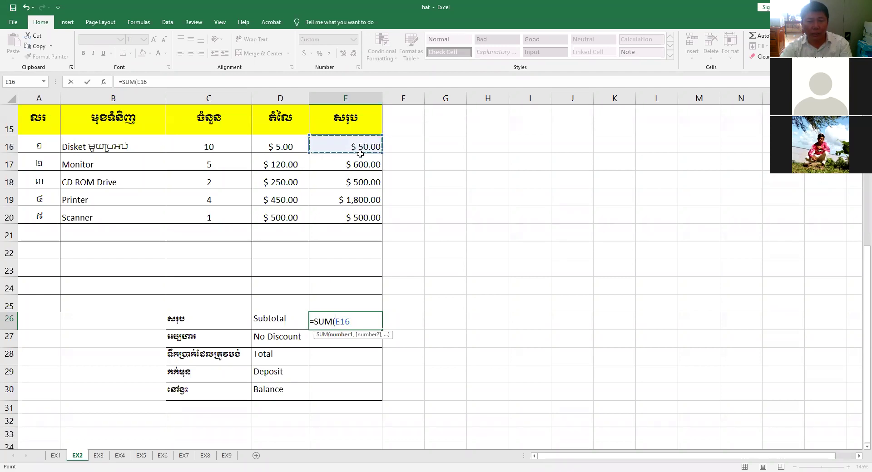
drag(360, 154, 359, 218)
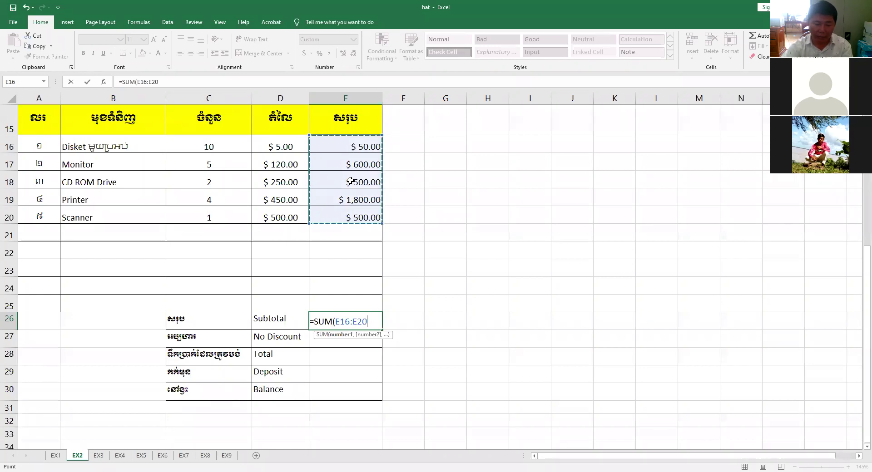
text())
key(Return)
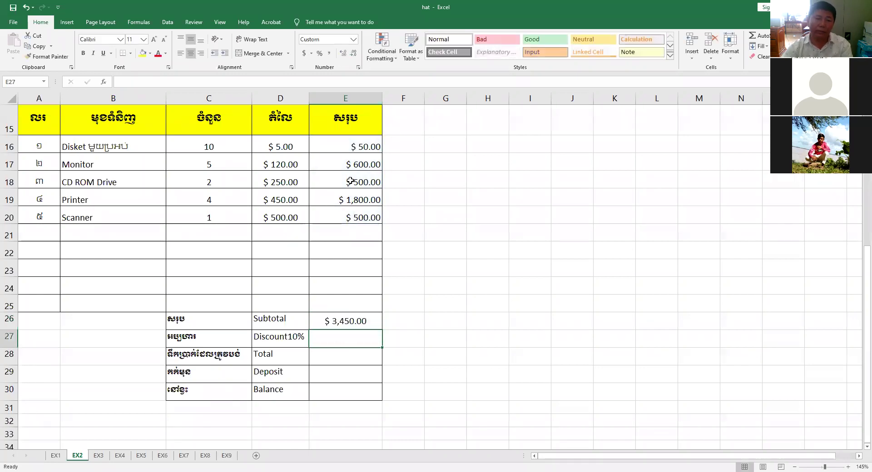
Check the subtotal formula, select E27 for the discount, and zoom to 175% on the summary rows
click(352, 326)
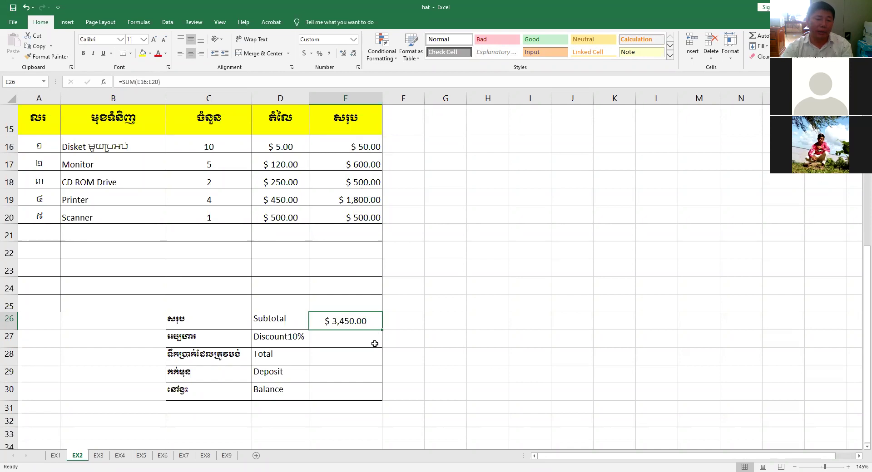
click(320, 340)
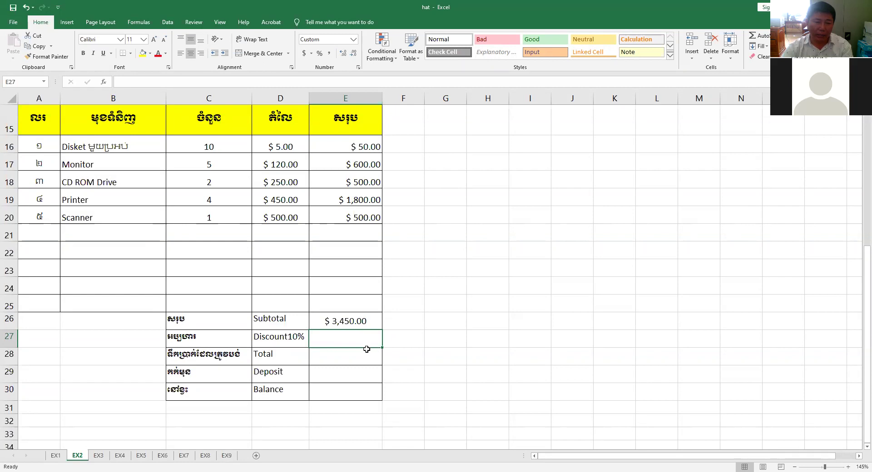
ctrl+scroll(367, 349, up, 1)
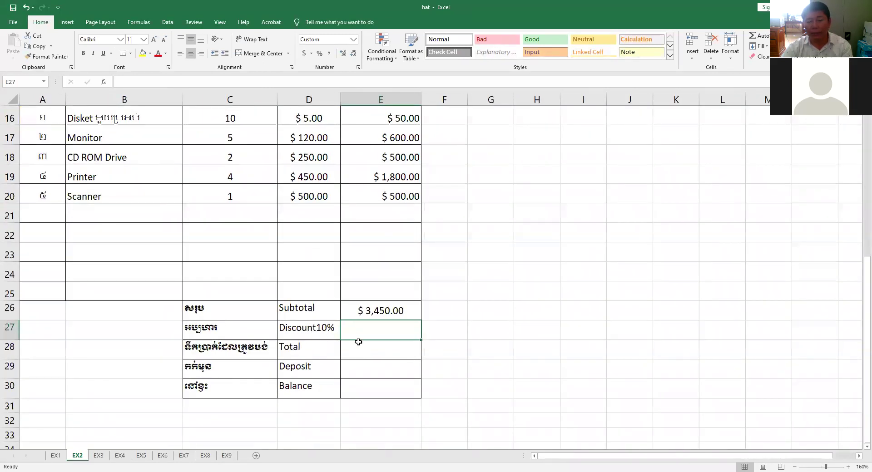
ctrl+scroll(368, 346, up, 1)
scroll(485, 366, down, 1)
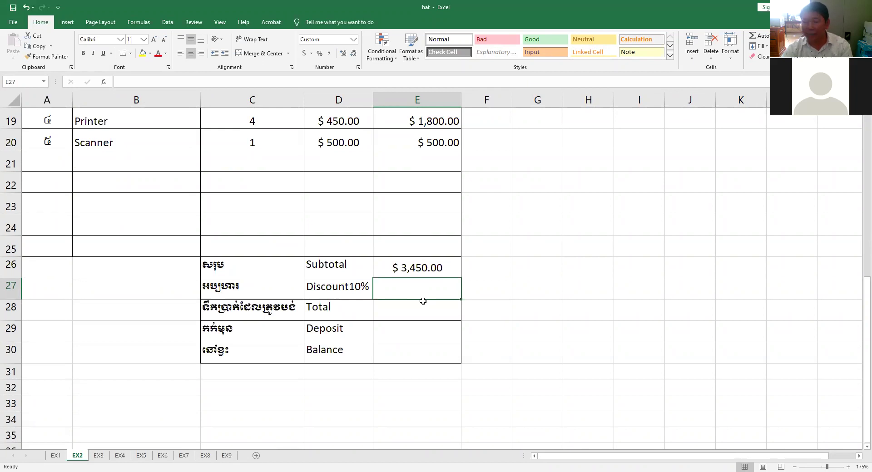
Enter =E26*10% in the Discount10% cell E27 ($345.00), re-entering the formula once
text(=)
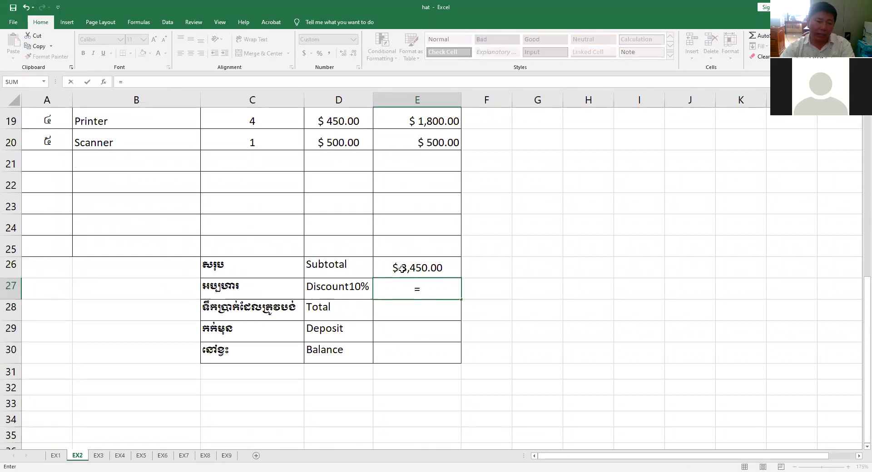
click(426, 271)
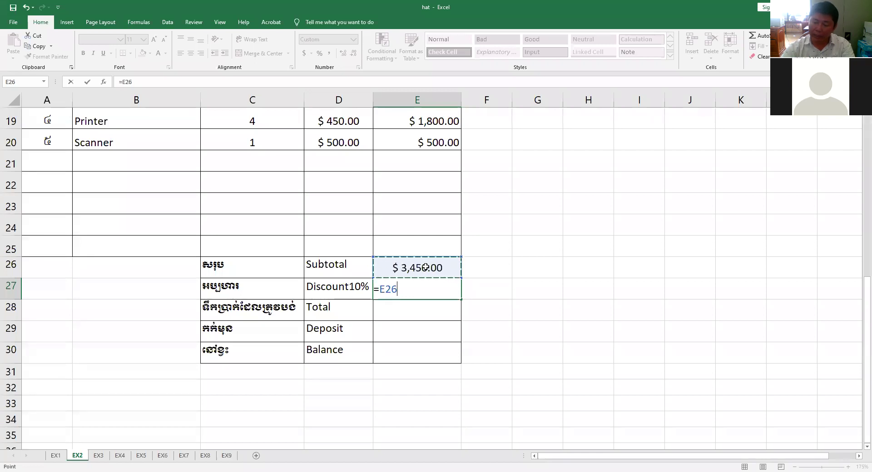
text(*10)
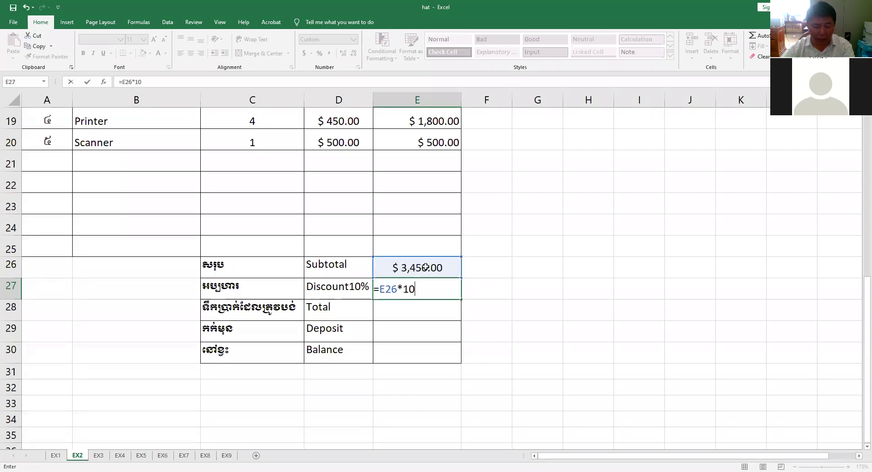
text(%)
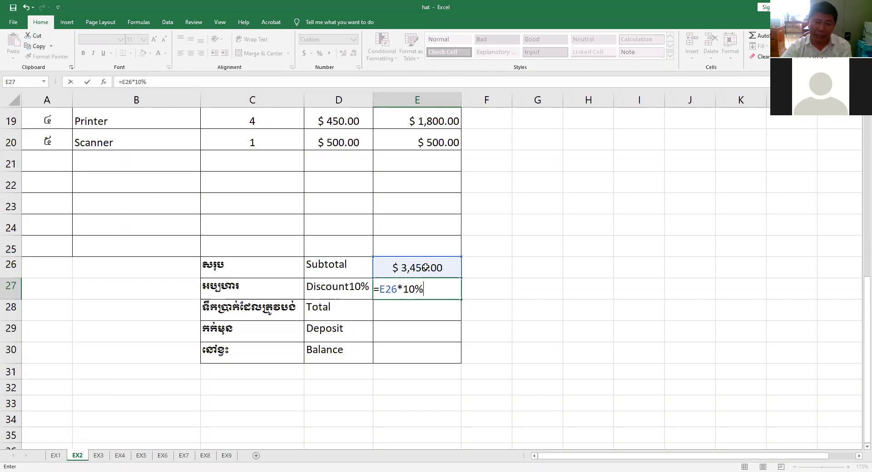
key(Return)
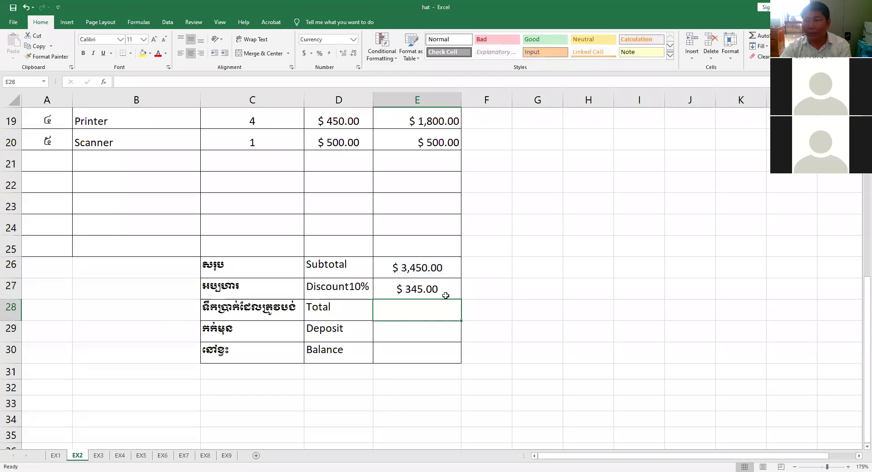
click(438, 294)
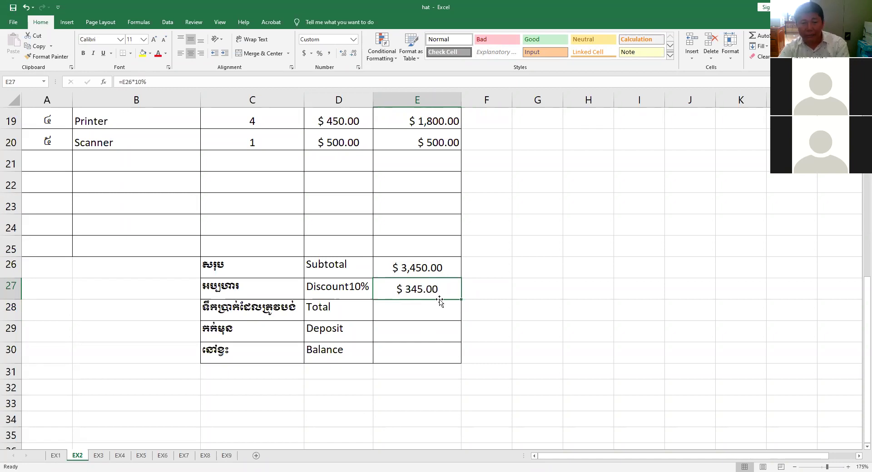
key(F2)
key(BackSpace)
key(BackSpace)
key(BackSpace)
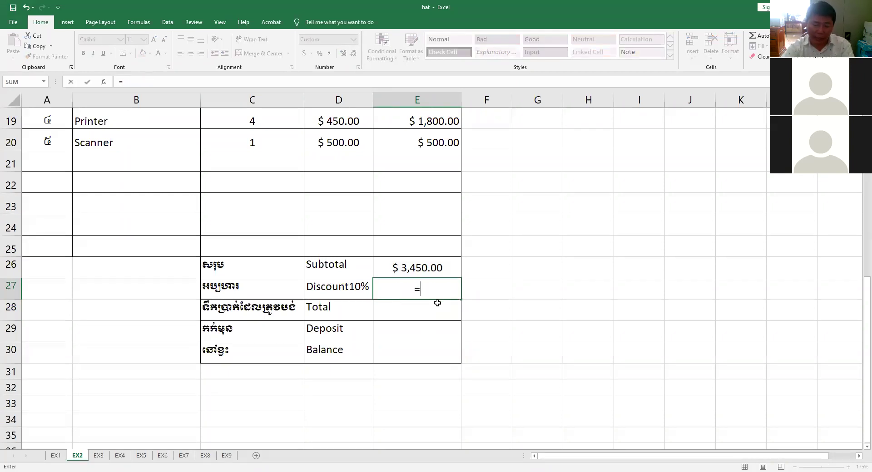
click(426, 265)
text(*1)
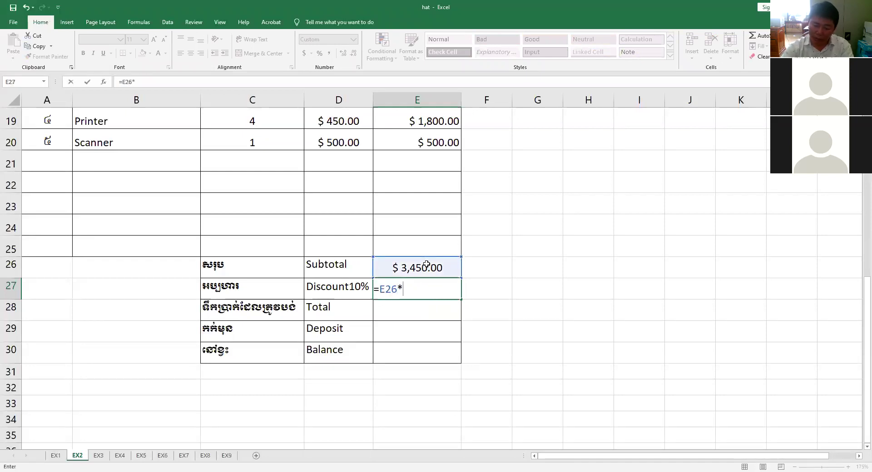
text(0%)
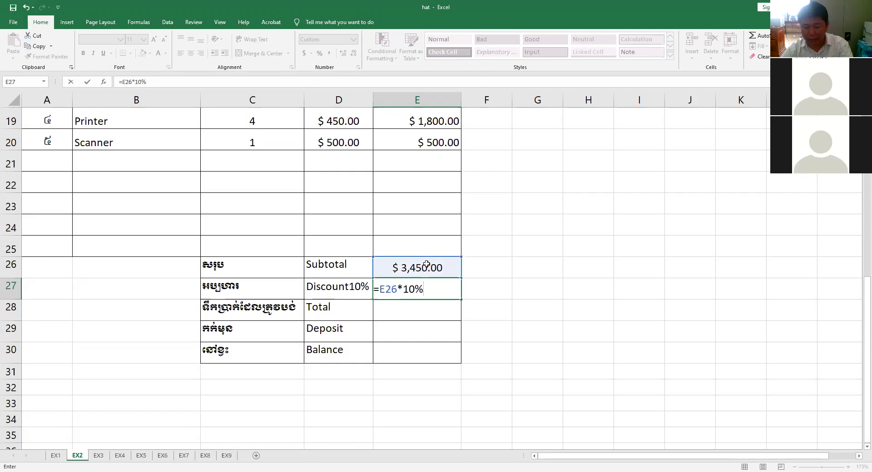
key(Return)
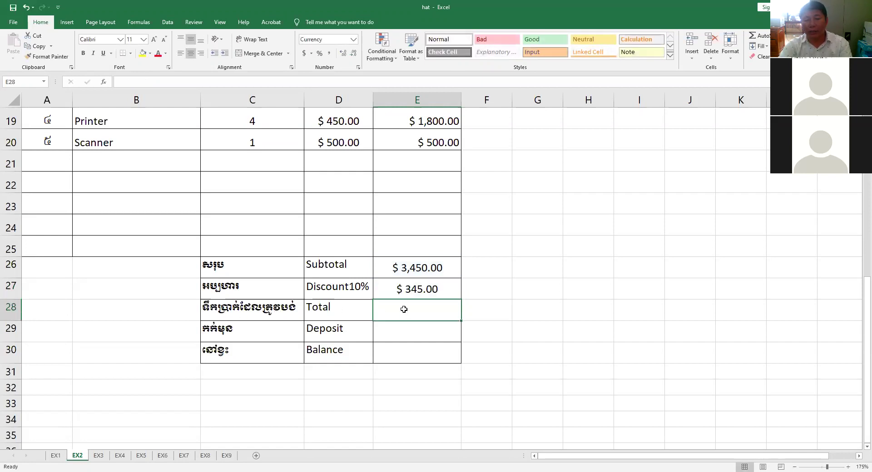
Enter =E26-E27 in Total cell E28, giving $3,105.00
click(441, 275)
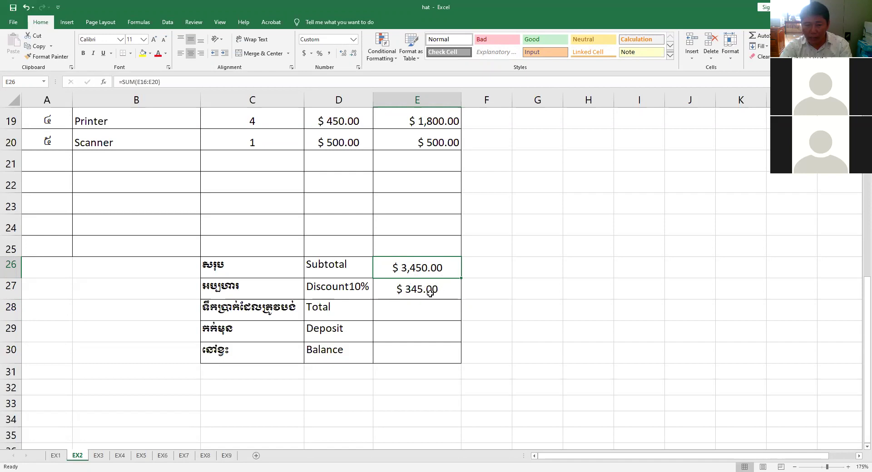
click(422, 310)
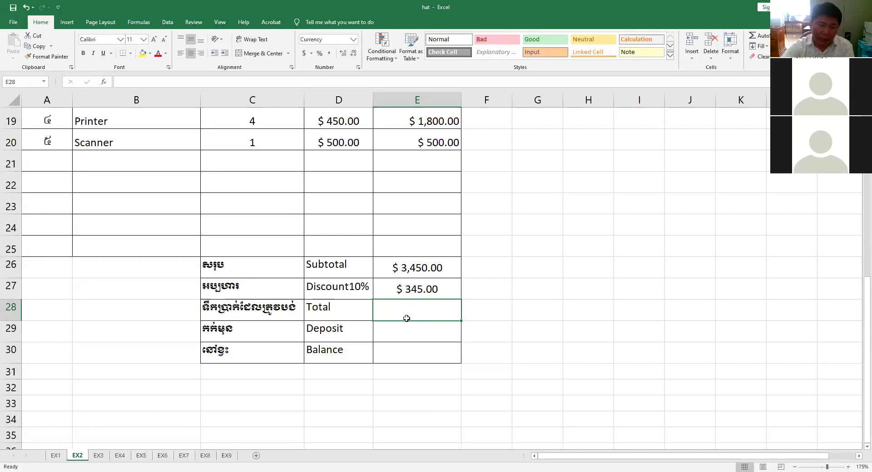
text(=)
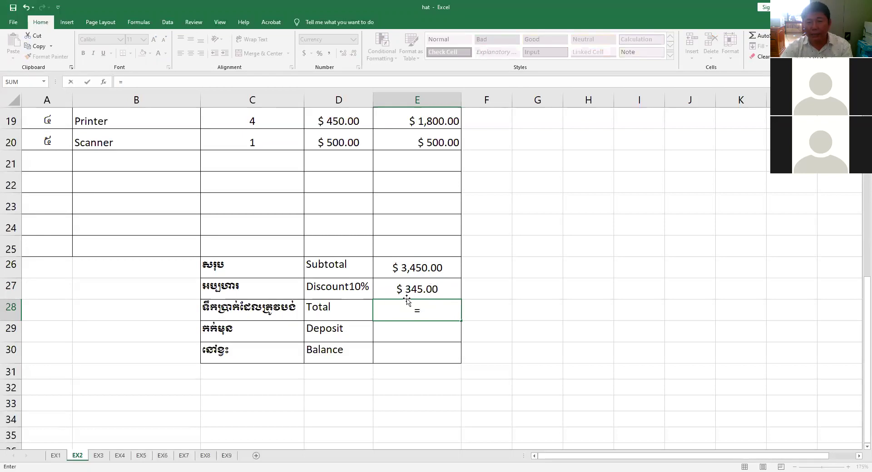
click(426, 267)
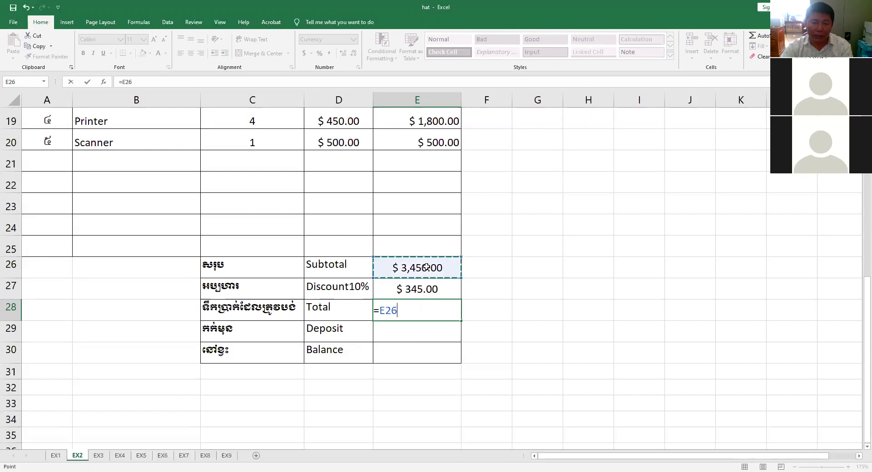
text(-)
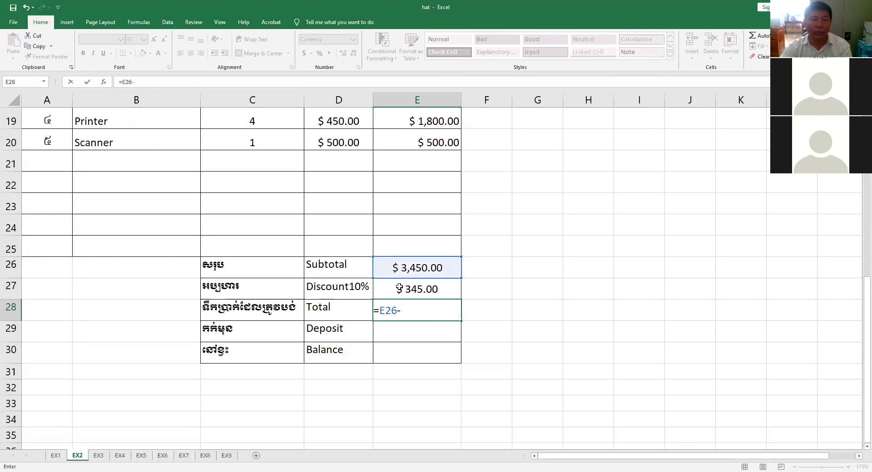
click(422, 288)
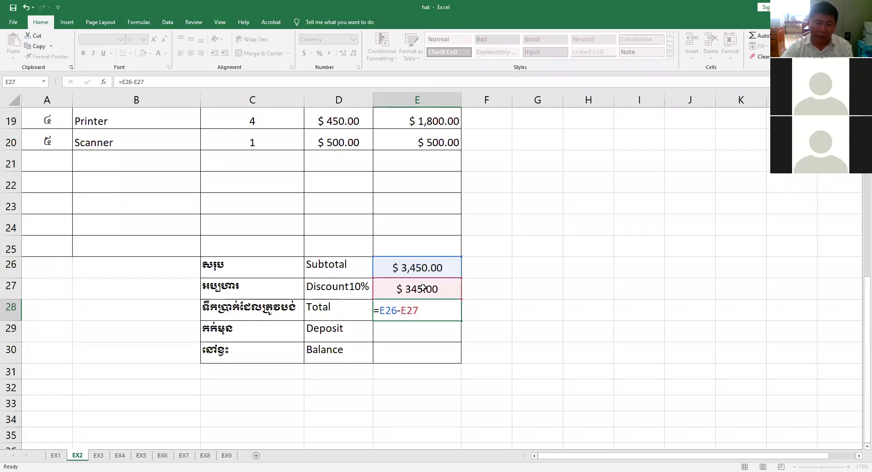
key(Return)
click(429, 307)
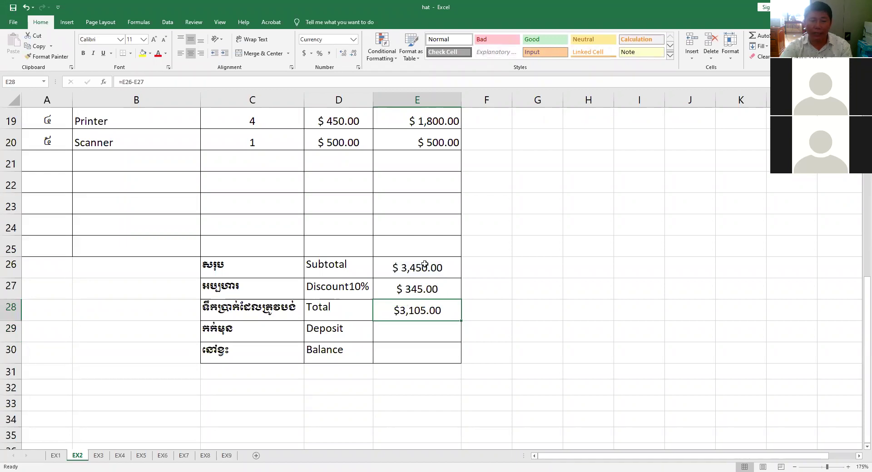
click(403, 337)
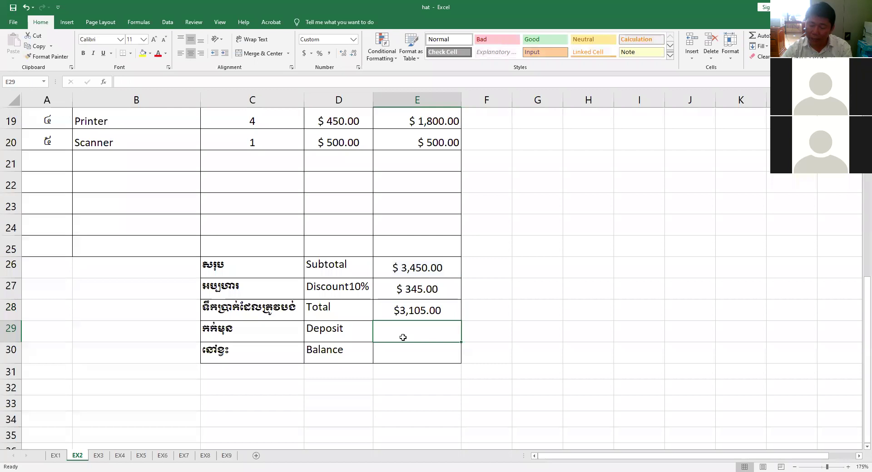
Enter a deposit of 1500 in E29, showing $1,500.00
text(15000)
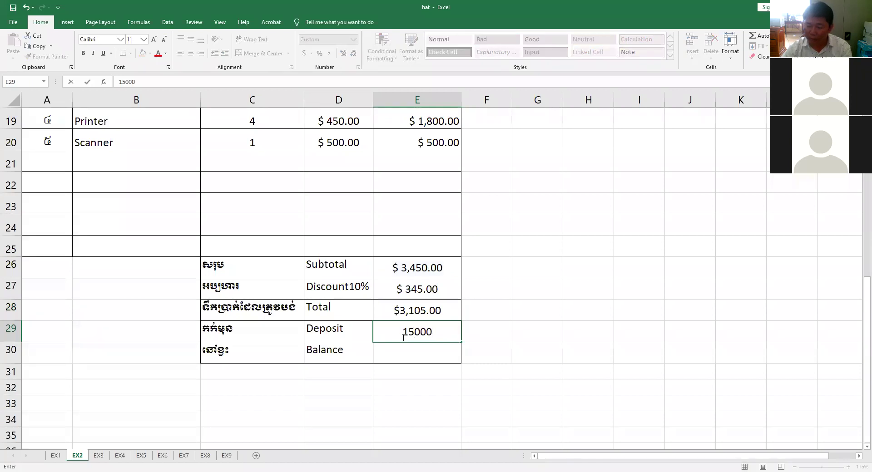
key(BackSpace)
key(Return)
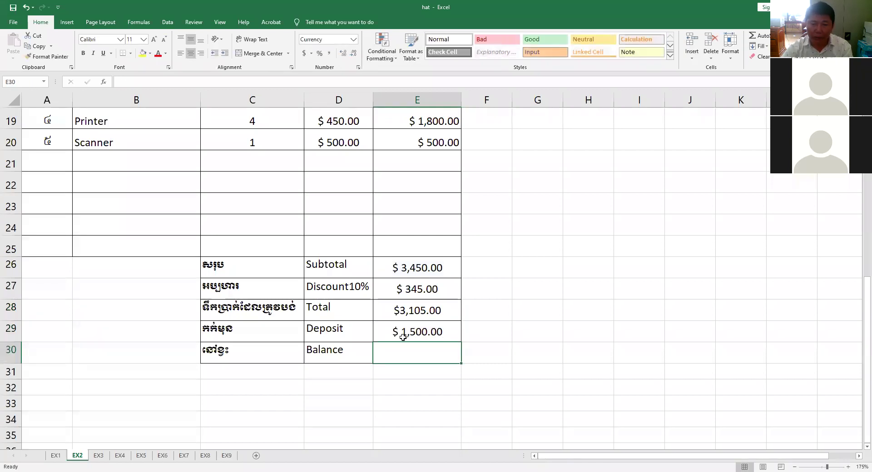
click(415, 326)
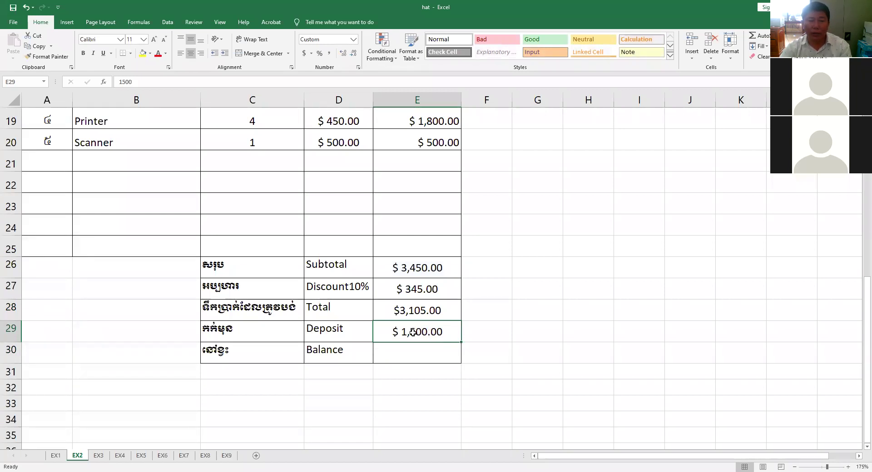
Review the Total and Deposit values and select the Balance cell E30
click(428, 354)
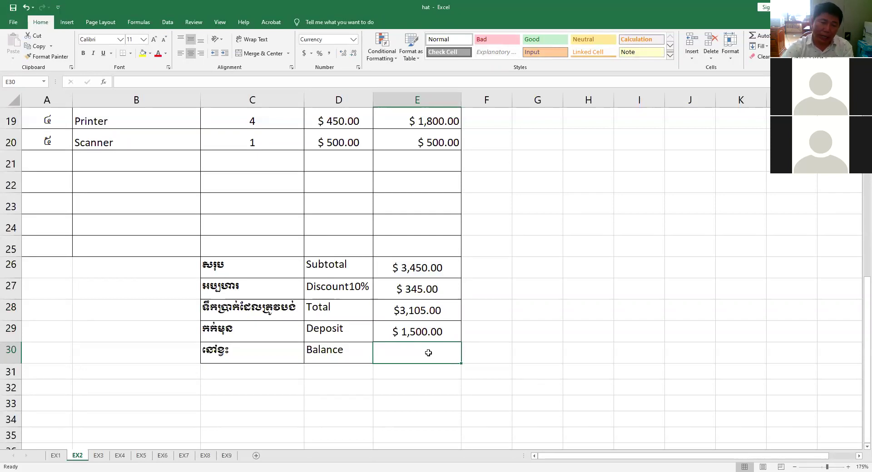
click(422, 315)
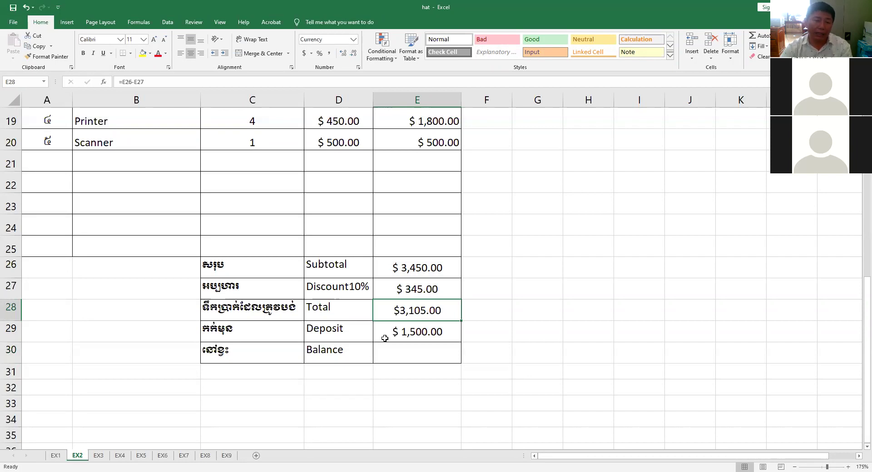
click(420, 333)
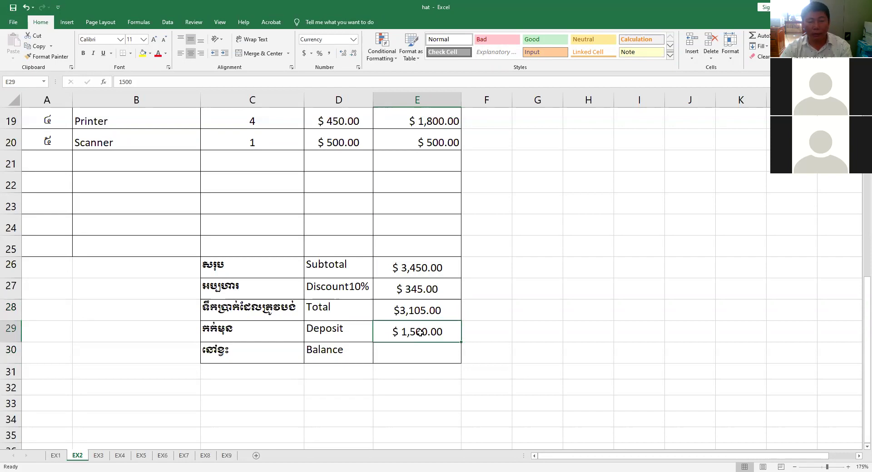
click(414, 312)
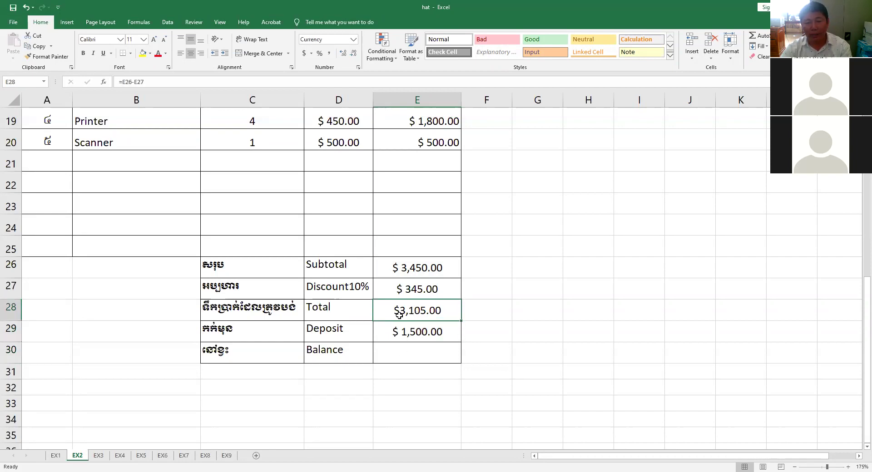
click(402, 355)
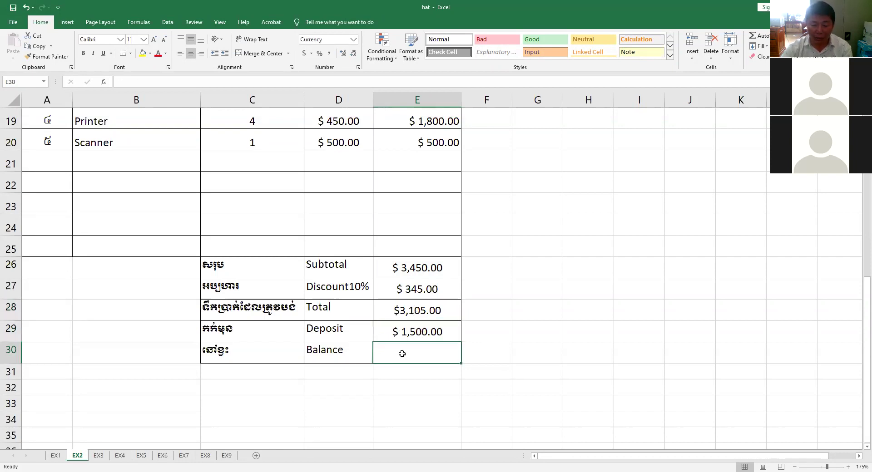
Enter =E28-E29 as the Balance in E30, then delete that result again
text(=)
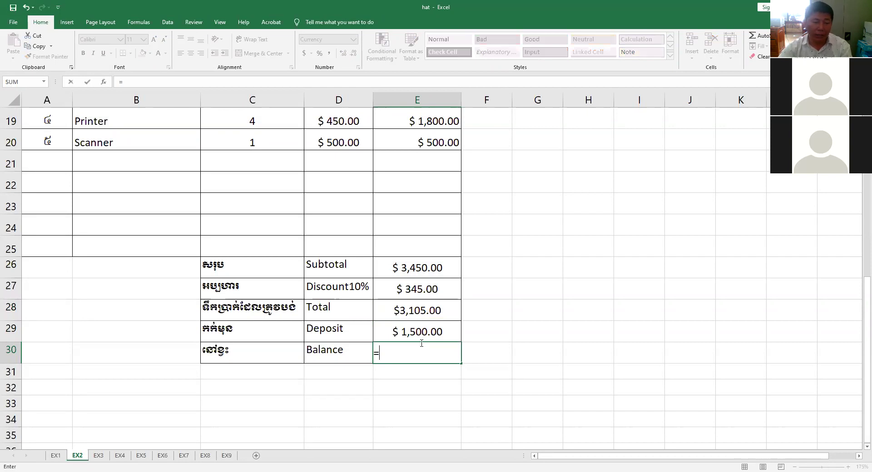
click(422, 311)
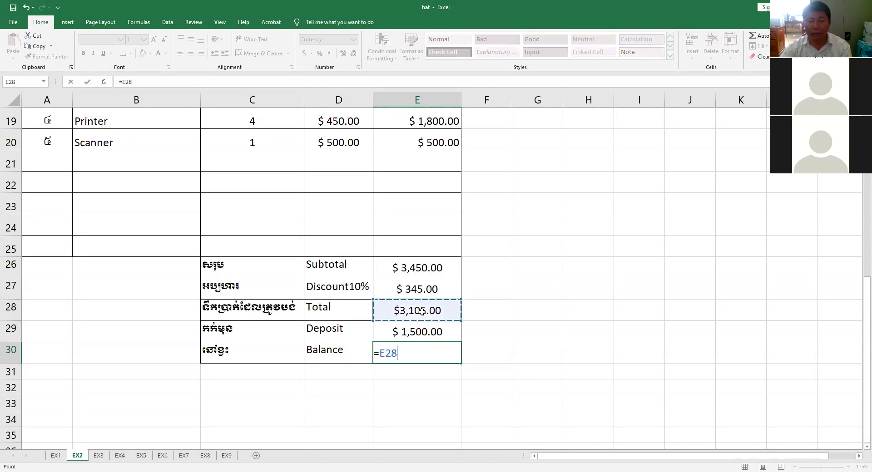
text(-)
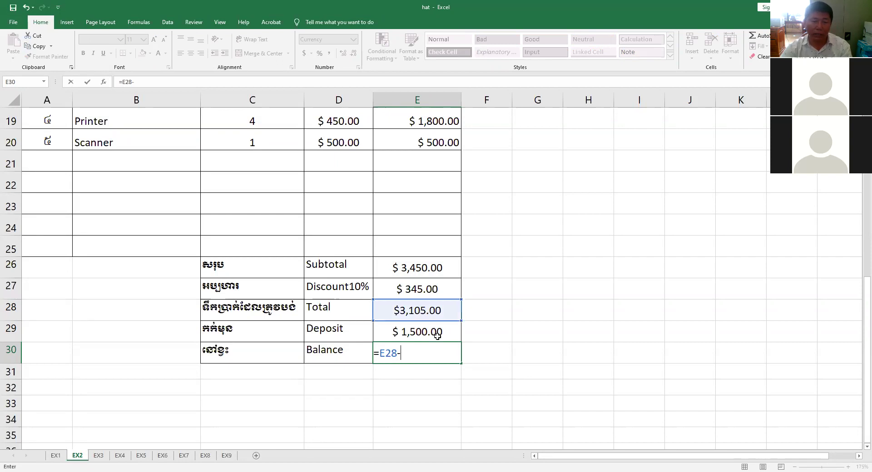
click(433, 335)
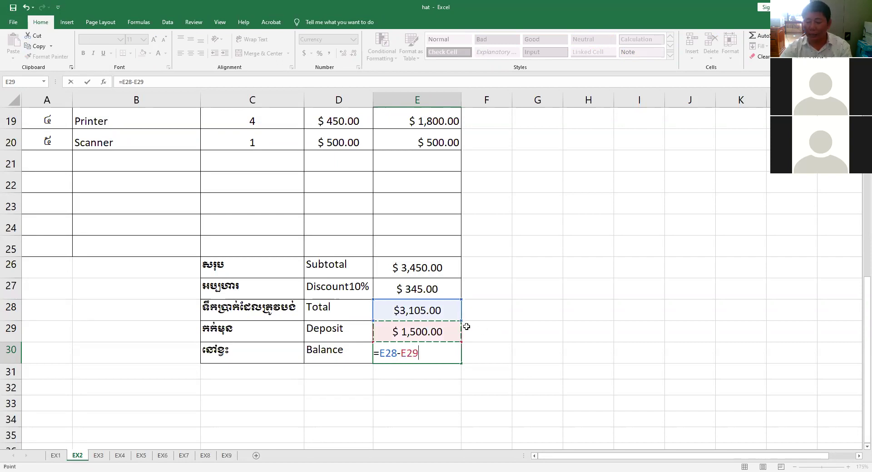
key(Return)
click(415, 354)
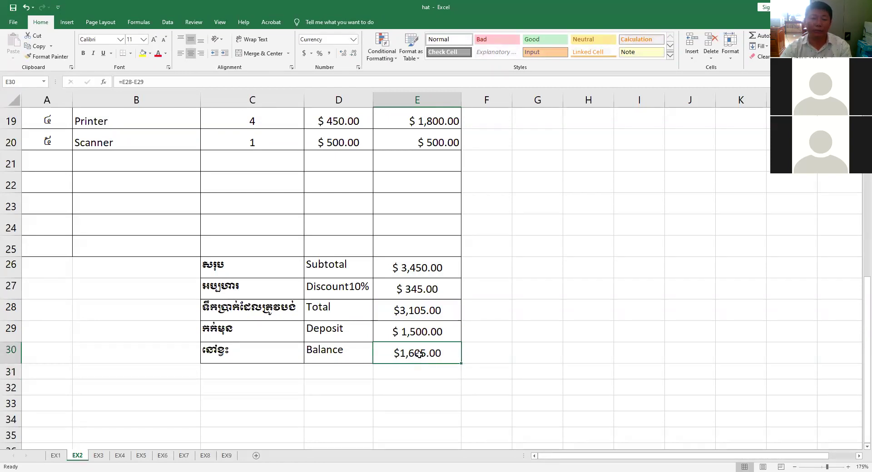
key(Delete)
Clear the old amounts in column E from row 16 to row 28
drag(444, 313, 434, 203)
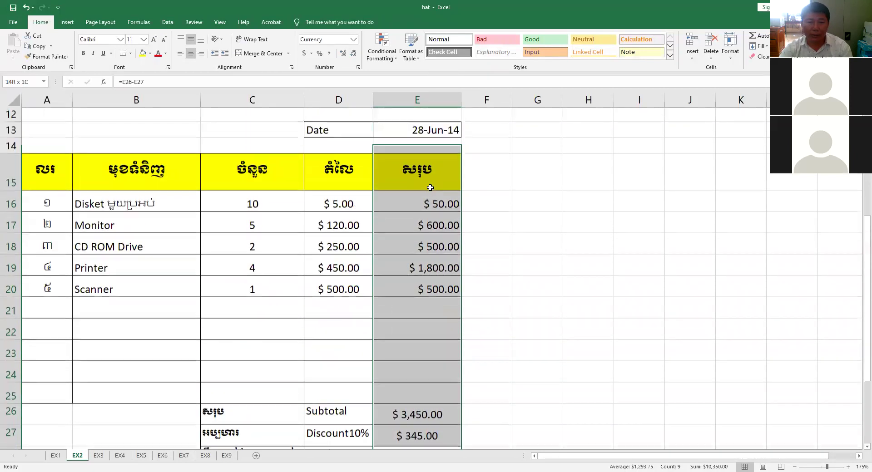
key(Delete)
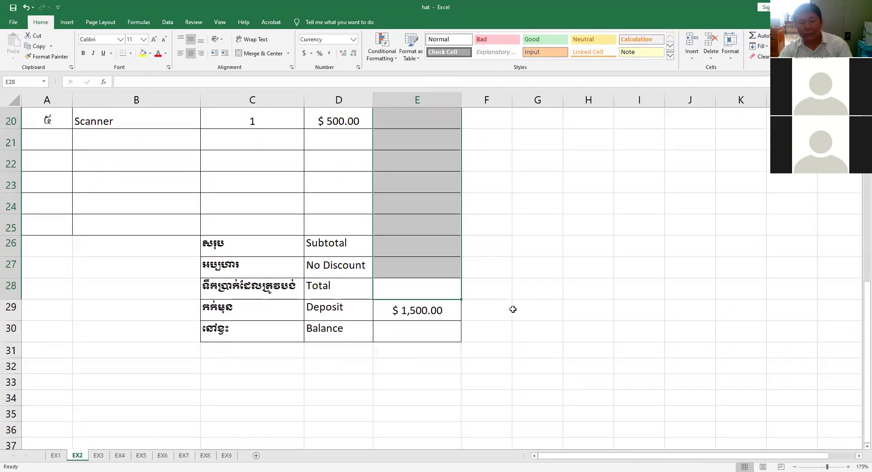
scroll(497, 340, up, 2)
click(422, 369)
Re-enter the line-total formula =C16*D16 in E16
click(428, 166)
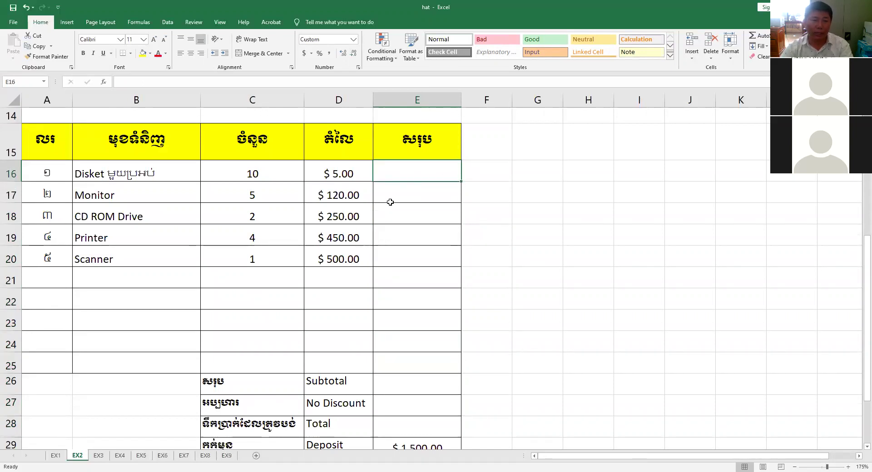
text(=)
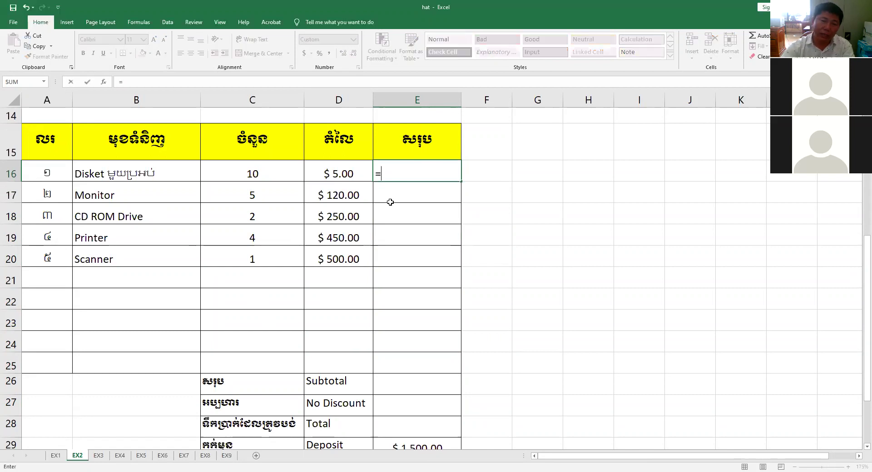
click(282, 172)
text(*)
click(338, 169)
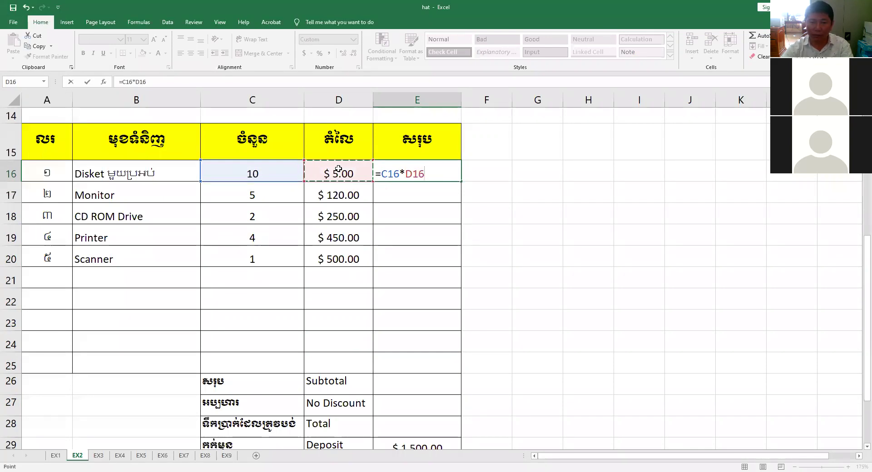
key(Return)
Copy E16's line-total formula down through E20
click(446, 173)
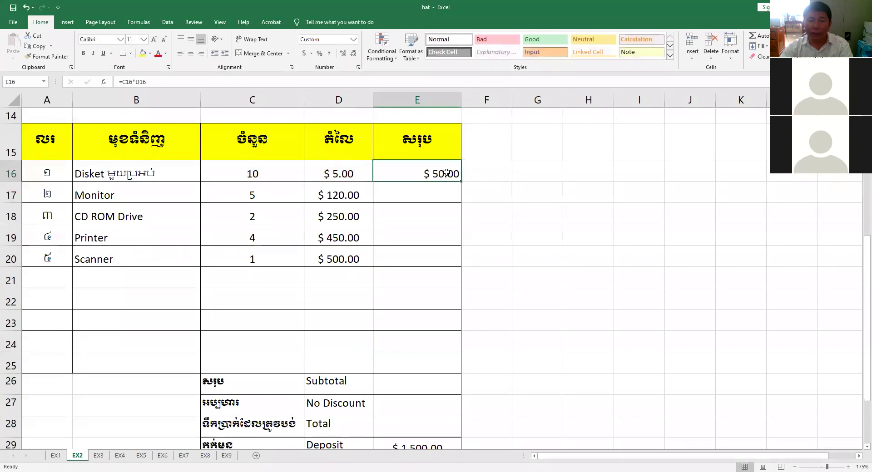
drag(461, 181, 452, 265)
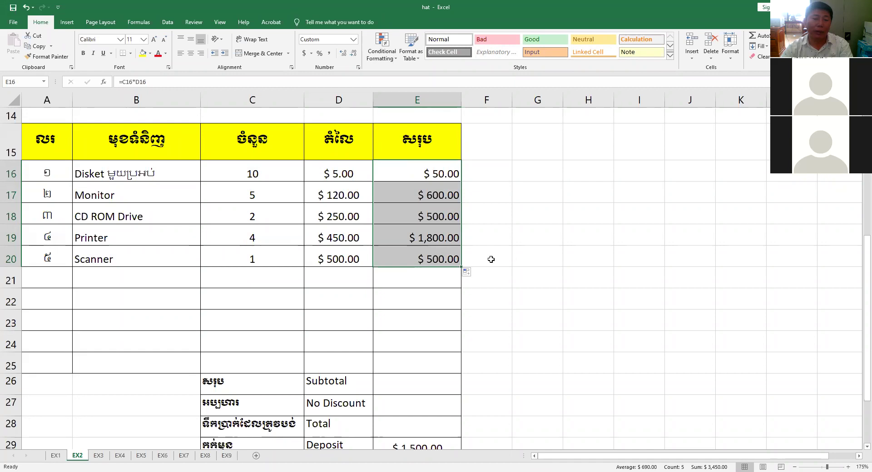
scroll(477, 291, down, 1)
scroll(432, 313, down, 1)
scroll(406, 315, up, 1)
scroll(440, 354, up, 1)
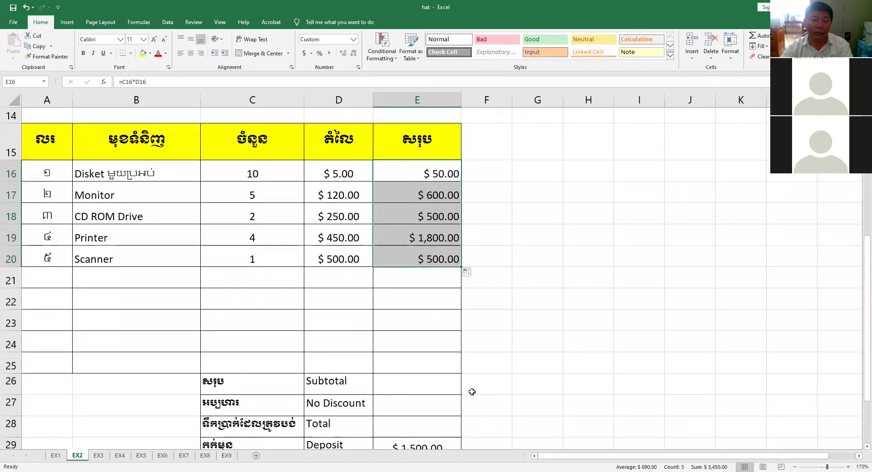
click(429, 386)
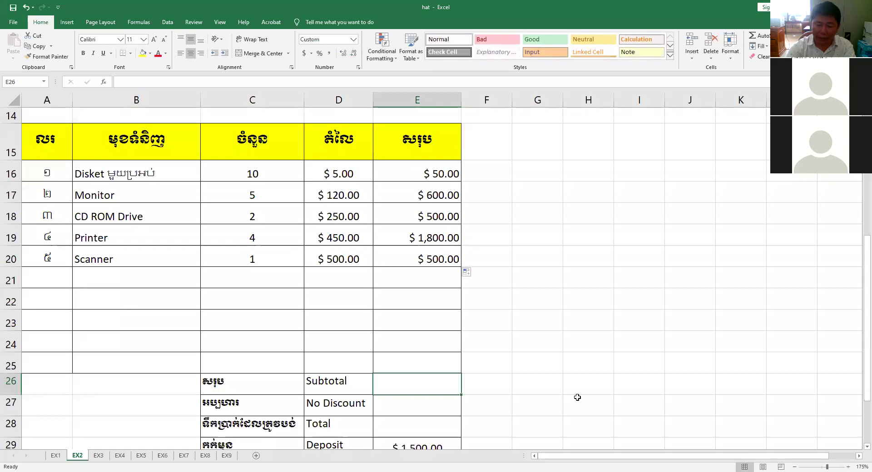
Enter the subtotal formula =SUM(E16:E20) in E26
text(=)
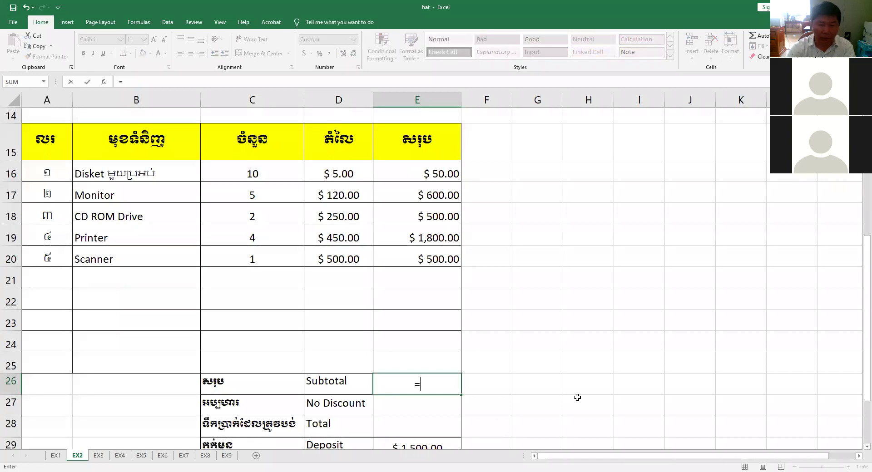
text(SUM()
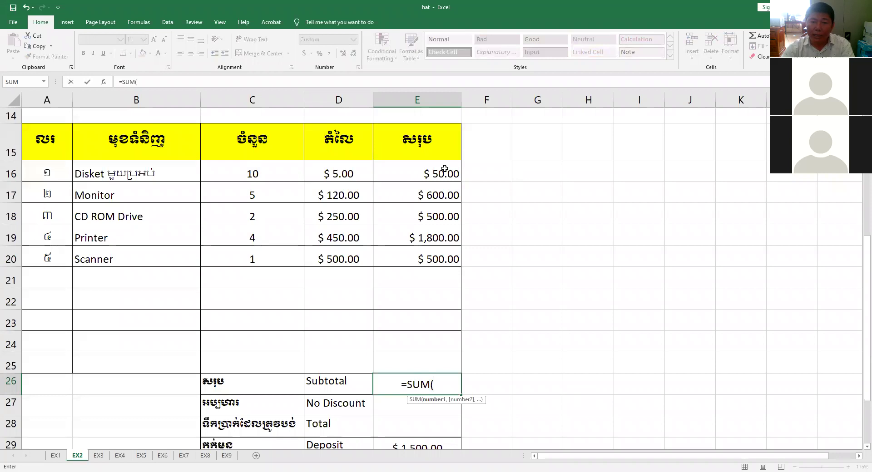
click(443, 180)
drag(443, 180, 436, 259)
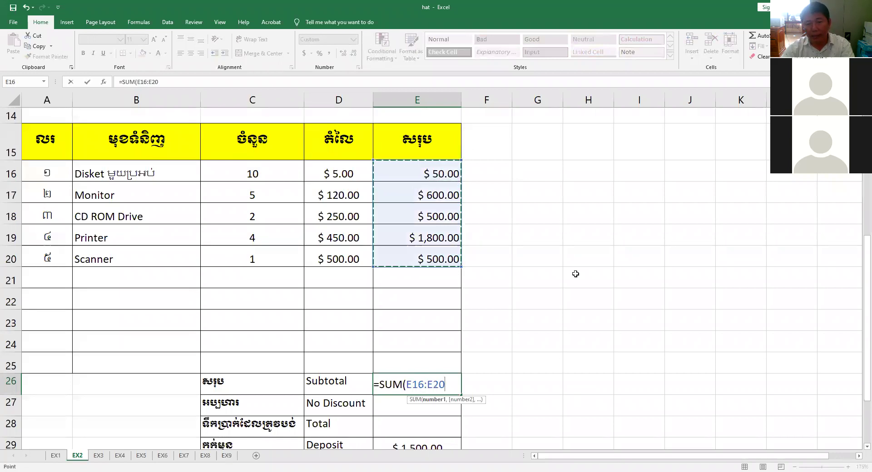
scroll(576, 275, down, 1)
text())
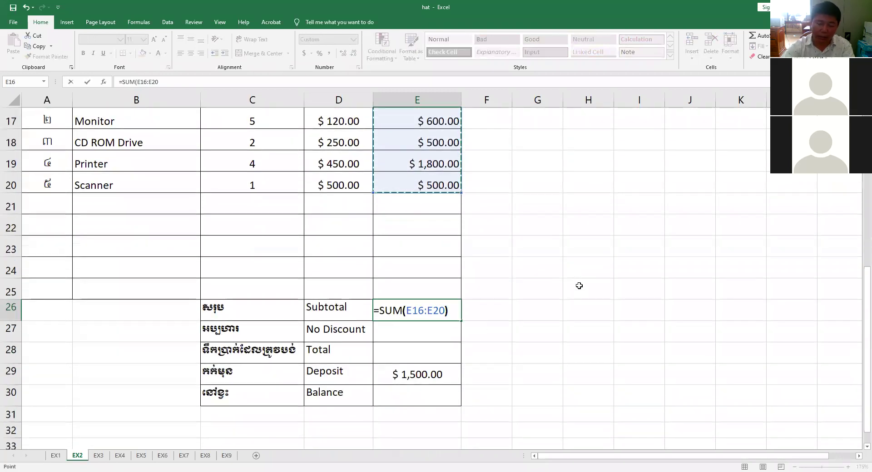
key(Return)
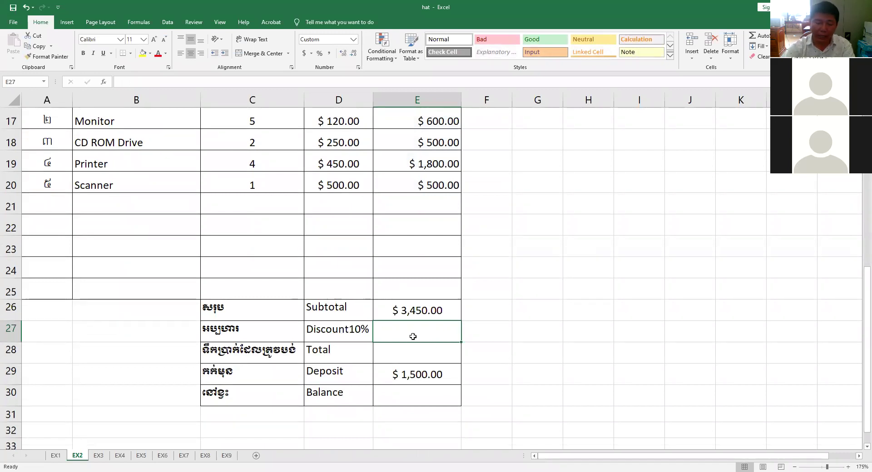
Compute the 10% discount in E27 from the subtotal in E26
text(=)
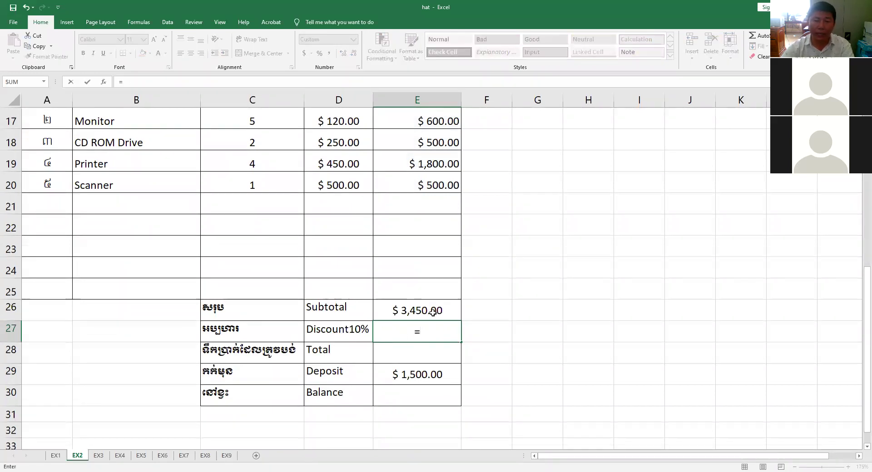
click(432, 311)
text(*1)
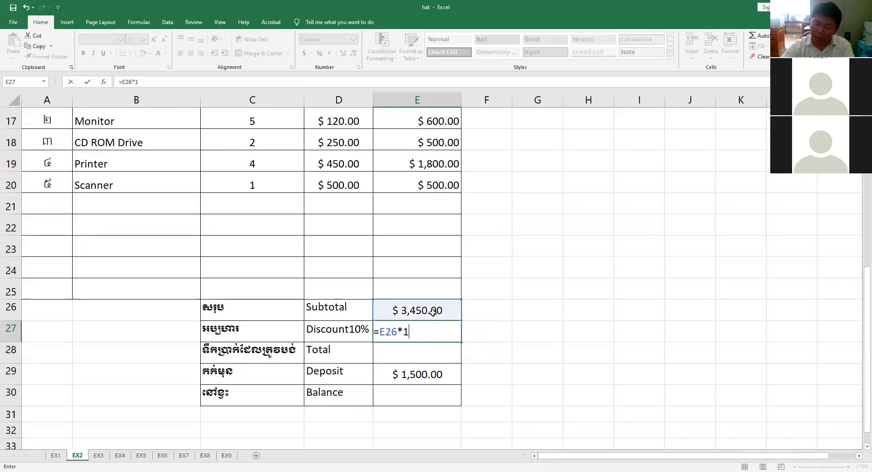
text(0%)
key(Return)
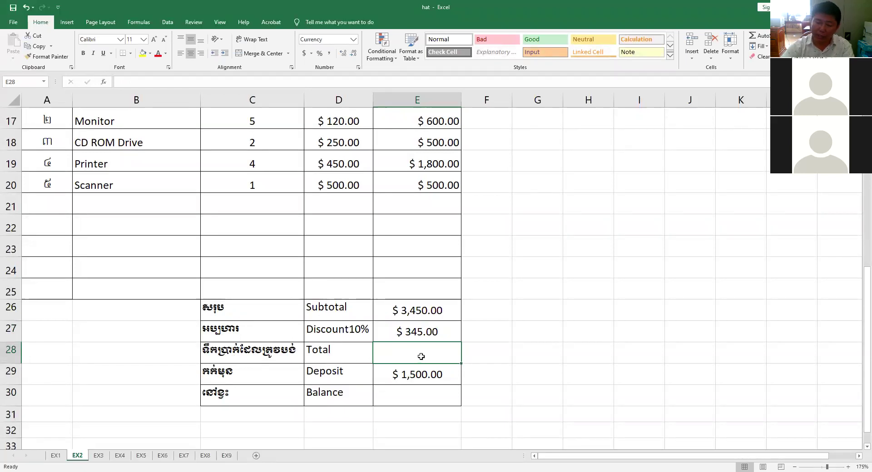
Enter the total after discount =E26-E27 in E28
text(=)
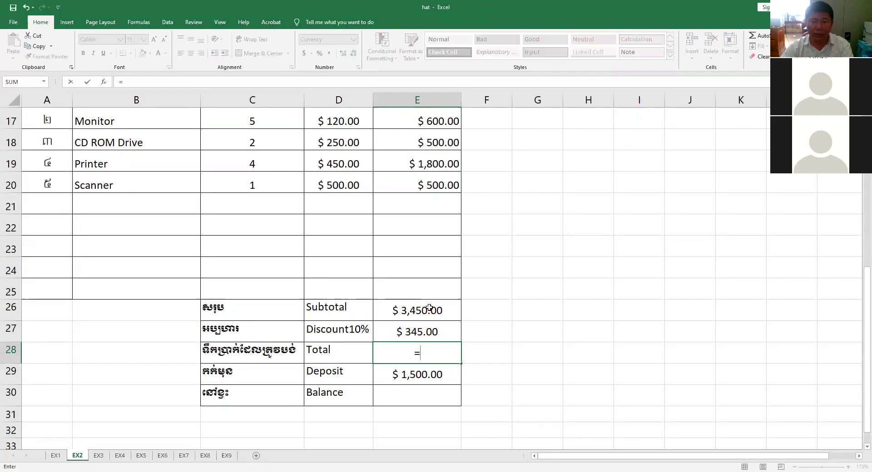
click(429, 308)
text(-)
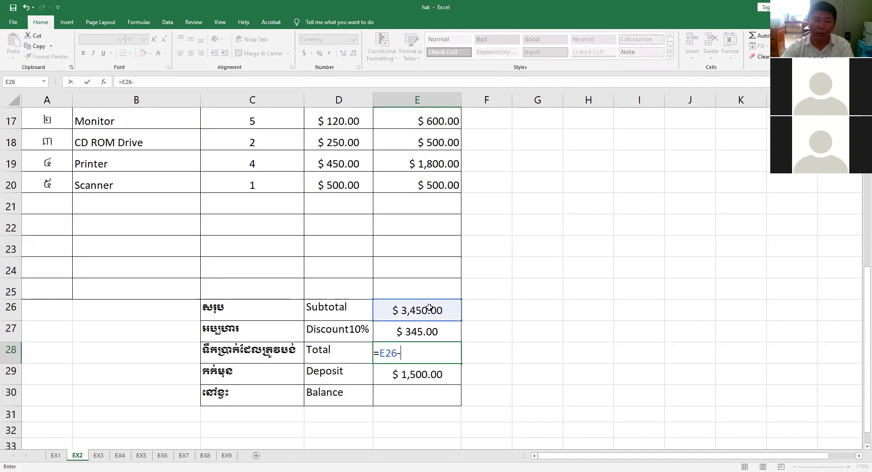
click(427, 335)
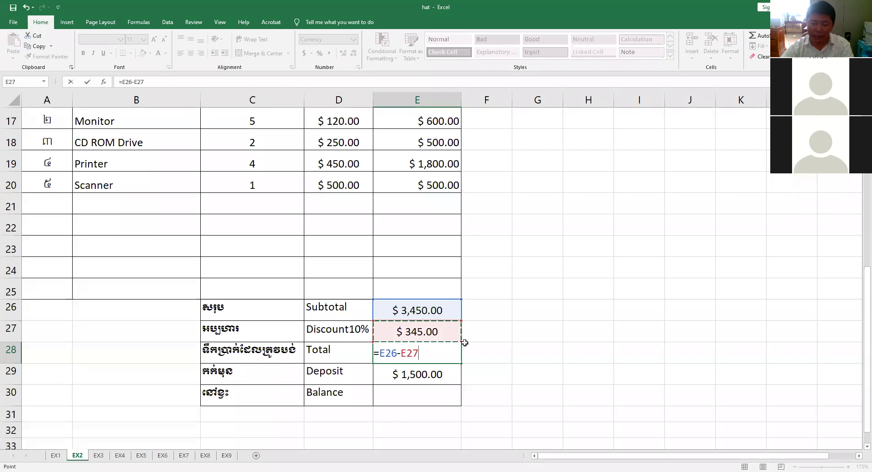
key(Return)
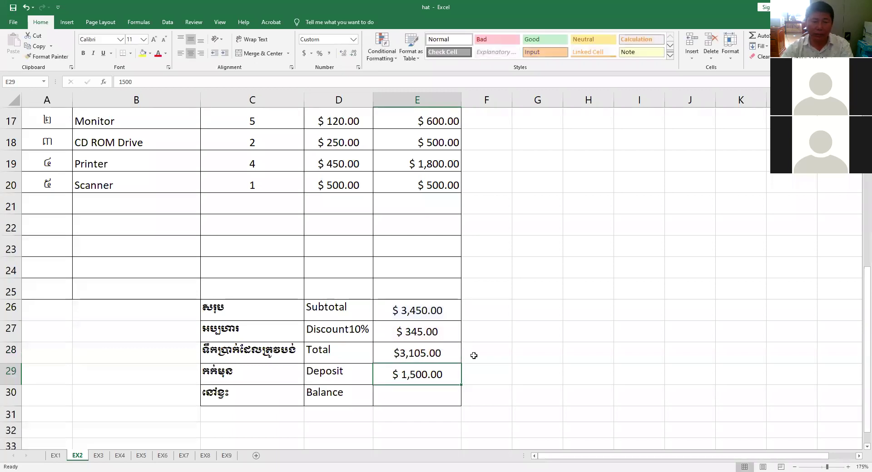
Enter the balance formula =E28-E29 in E30, subtracting the deposit from the total
click(418, 394)
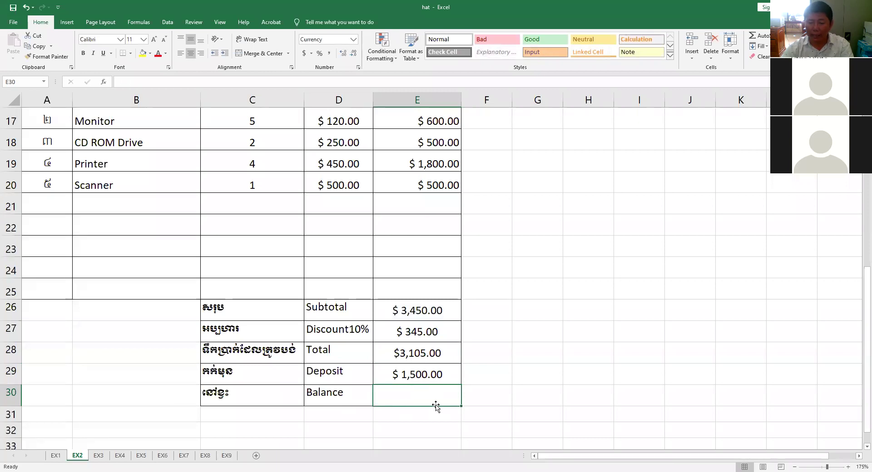
text(=)
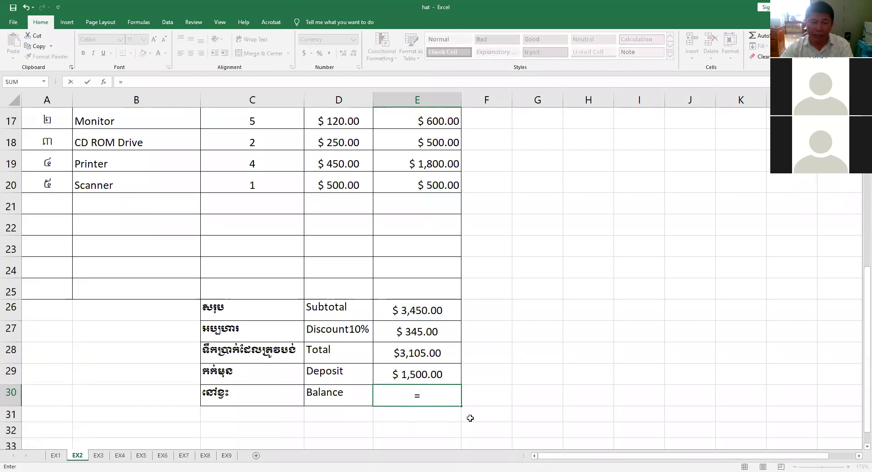
click(428, 355)
text(-)
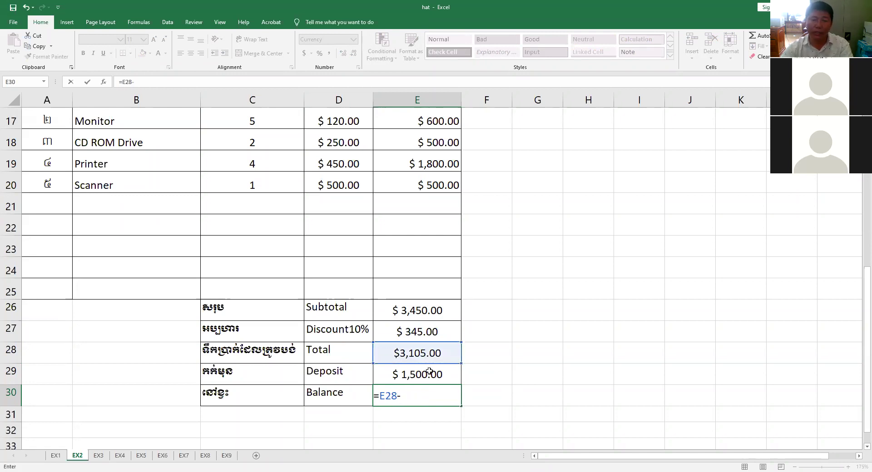
click(424, 378)
key(Return)
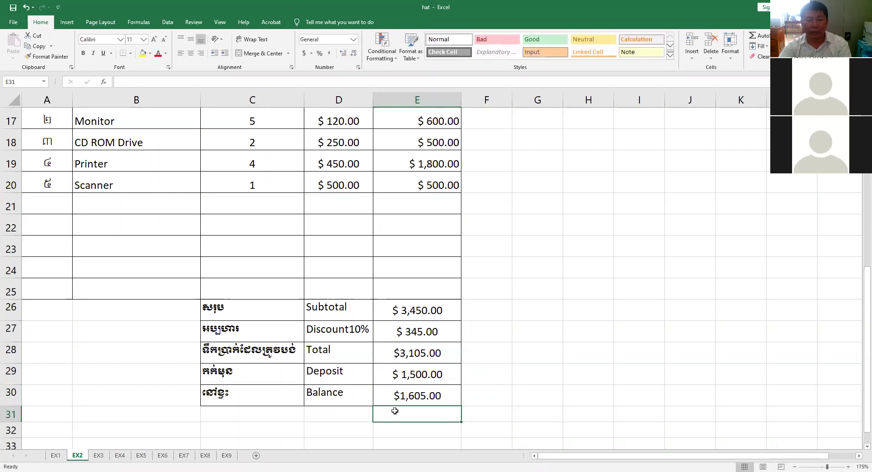
scroll(394, 411, up, 1)
scroll(395, 411, up, 2)
scroll(398, 410, up, 2)
scroll(401, 409, down, 3)
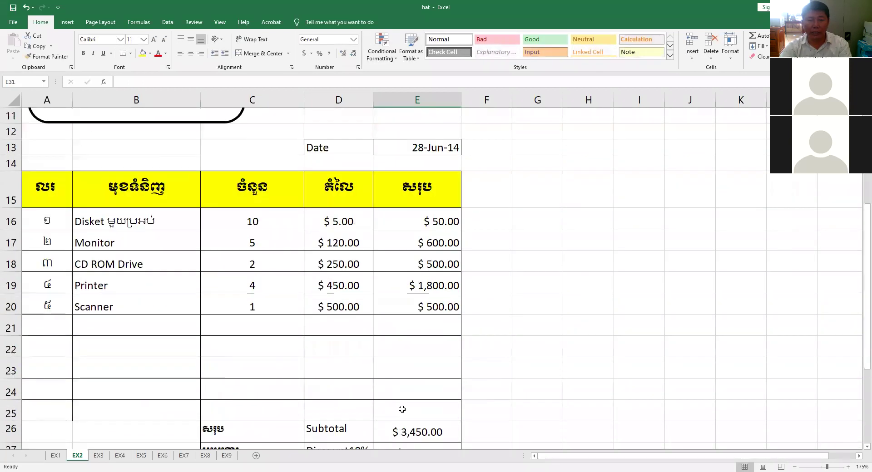
scroll(402, 409, down, 2)
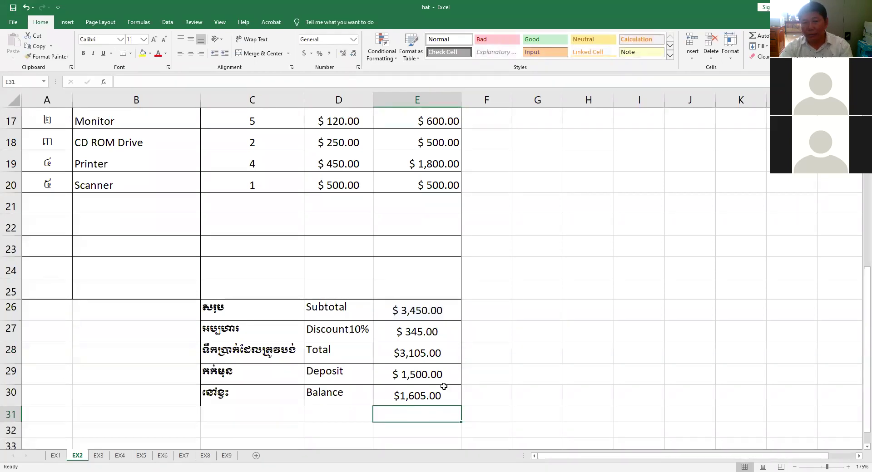
scroll(442, 385, up, 2)
scroll(352, 379, down, 2)
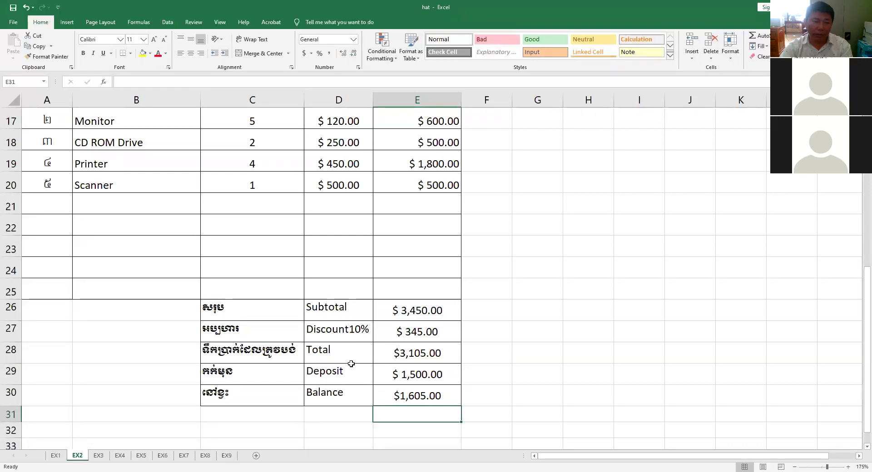